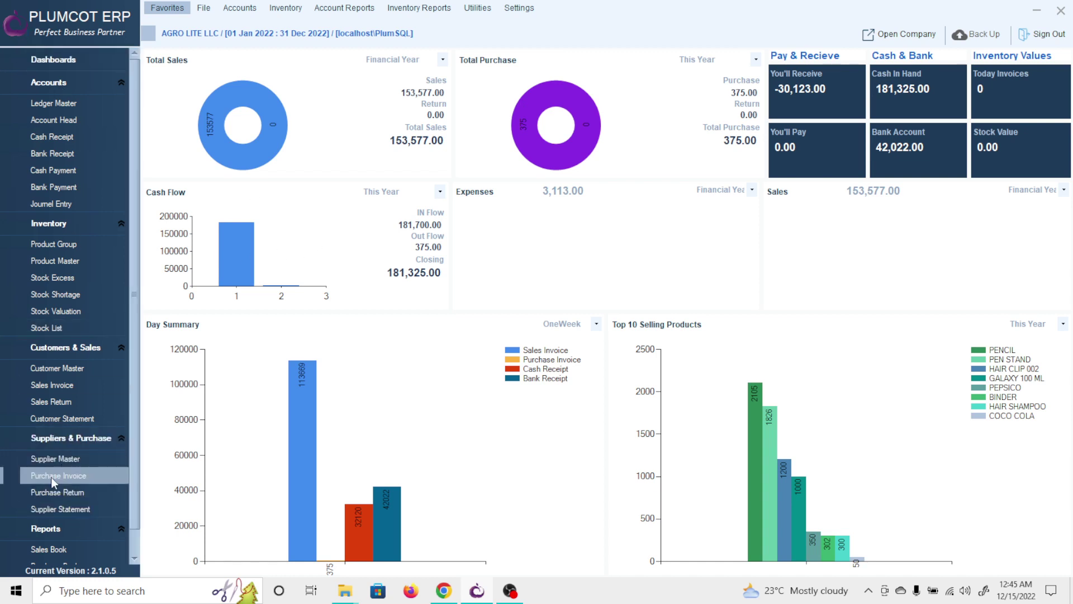
- Open a new purchase invoice from the inventory purchases and maximize its form
left_click(284, 9)
mouse_move(342, 58)
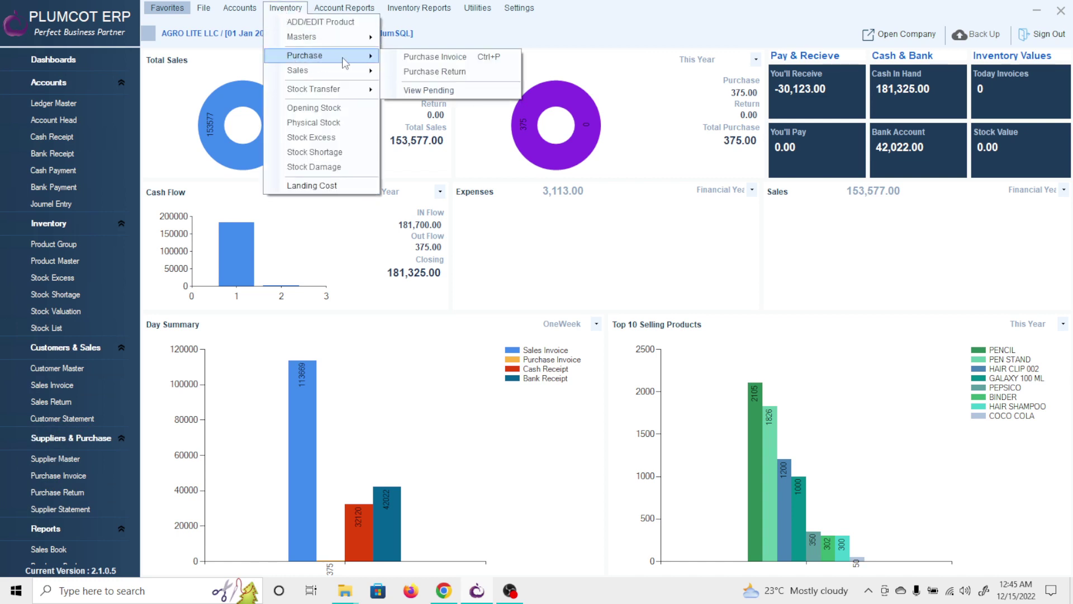
left_click(459, 59)
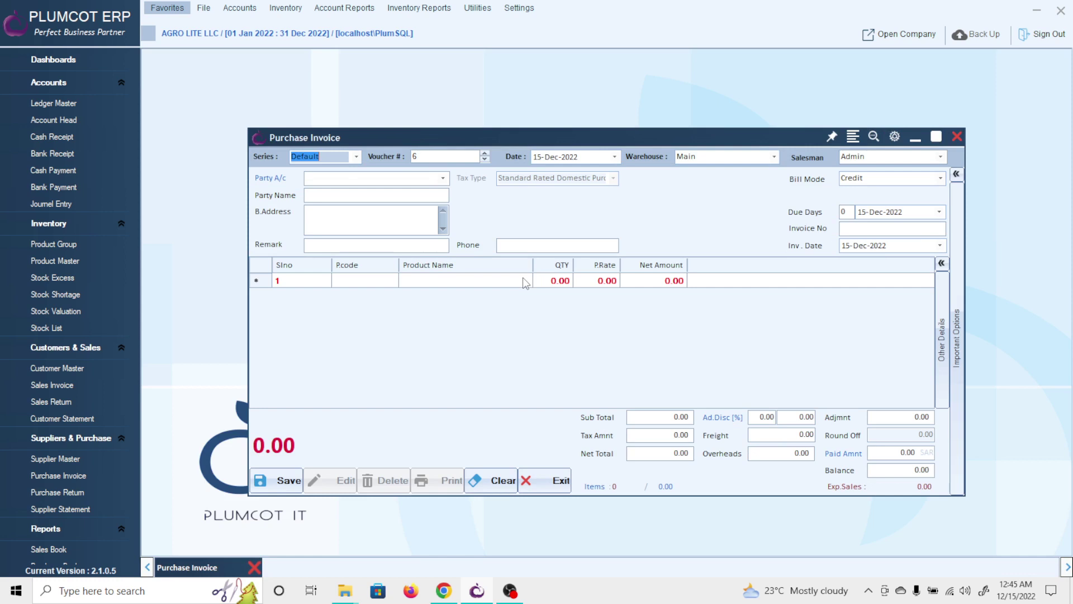
left_click(937, 138)
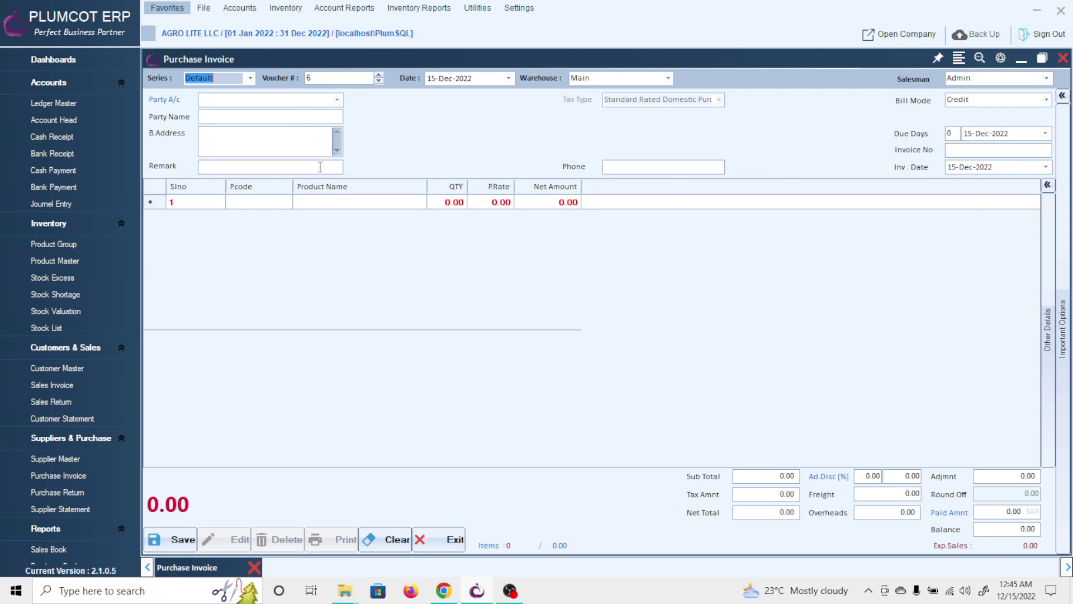
- Accept the Default series, the proposed voucher number and date, the Main warehouse and the Admin salesman in the invoice header
left_click(227, 77)
key("Tab")
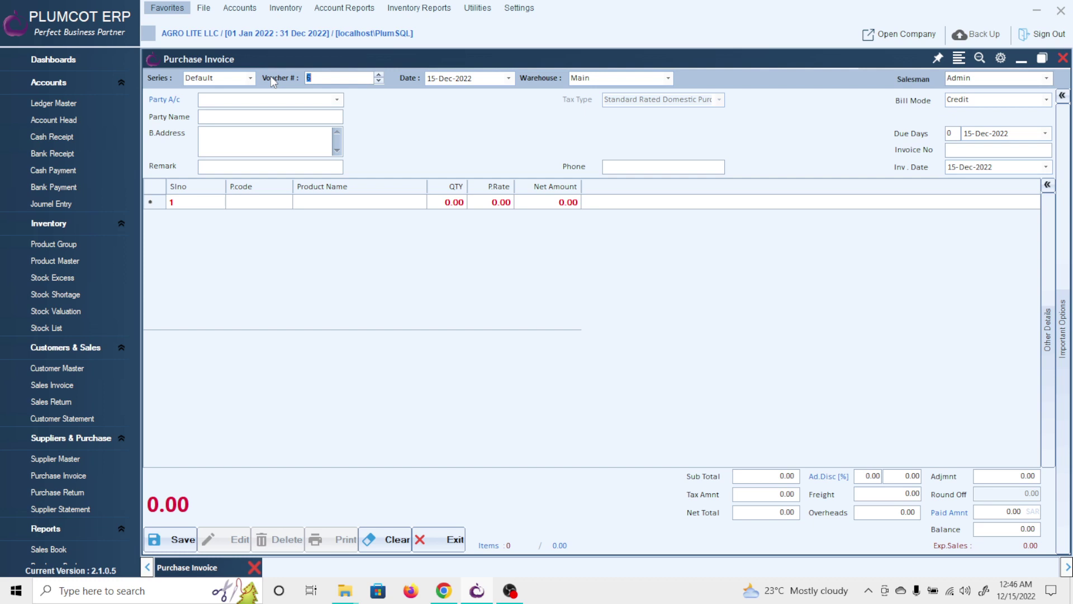
key("Tab")
key("Tab")
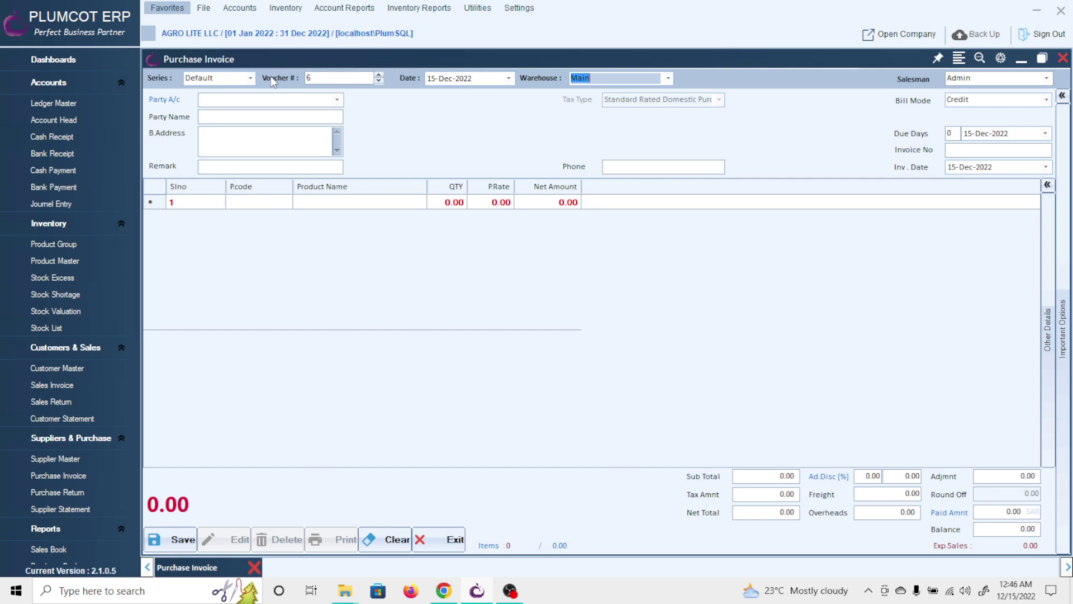
key("Return")
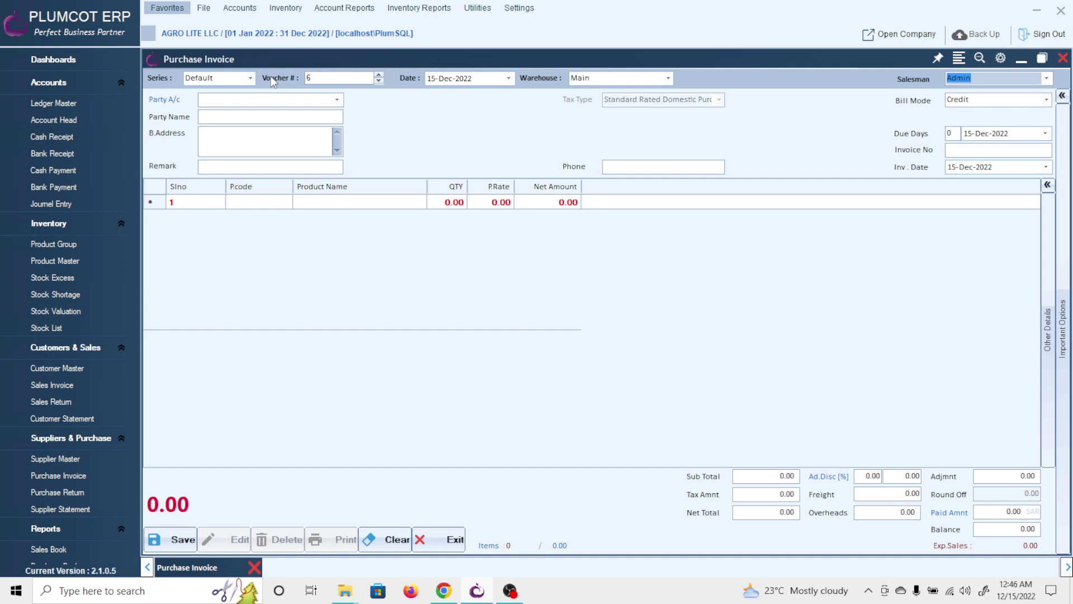
key("Return")
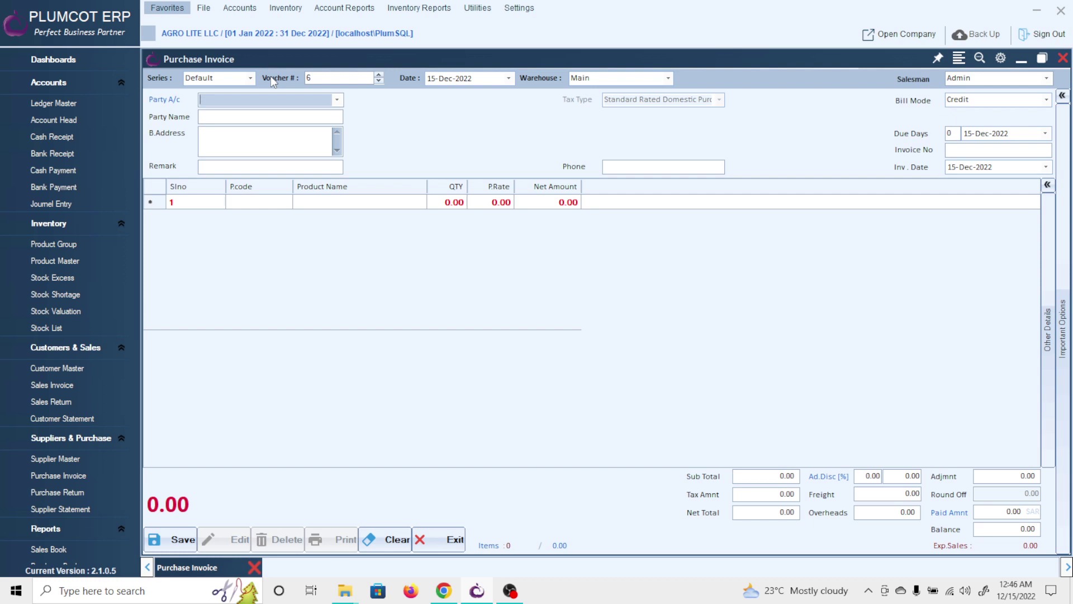
- Look through the existing party accounts, then enter WECARE as a new party to bring up its supplier record
left_click(337, 100)
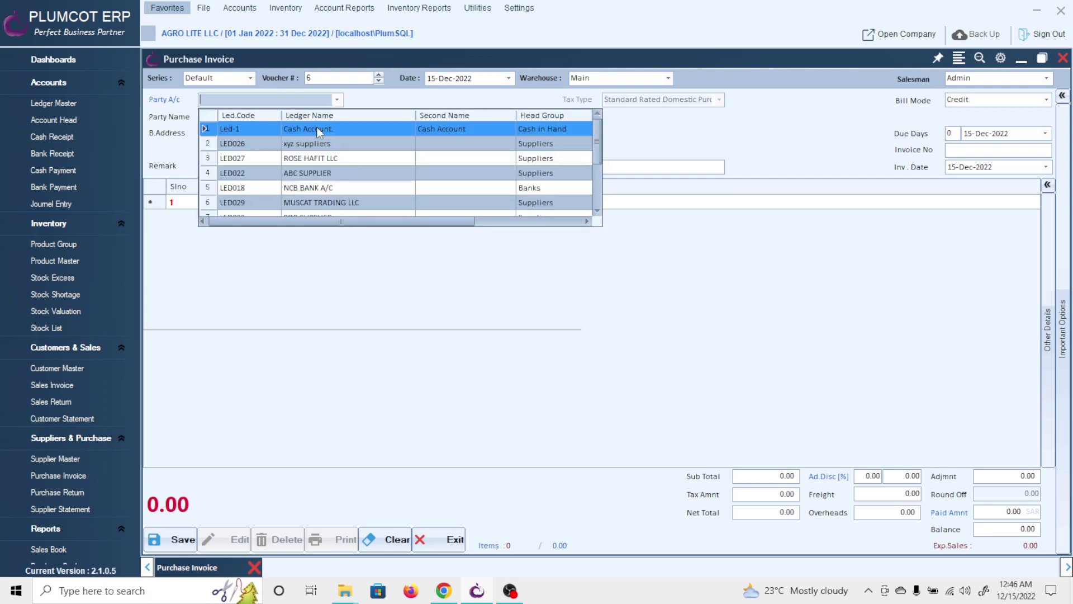
scroll(305, 163, "down", 2)
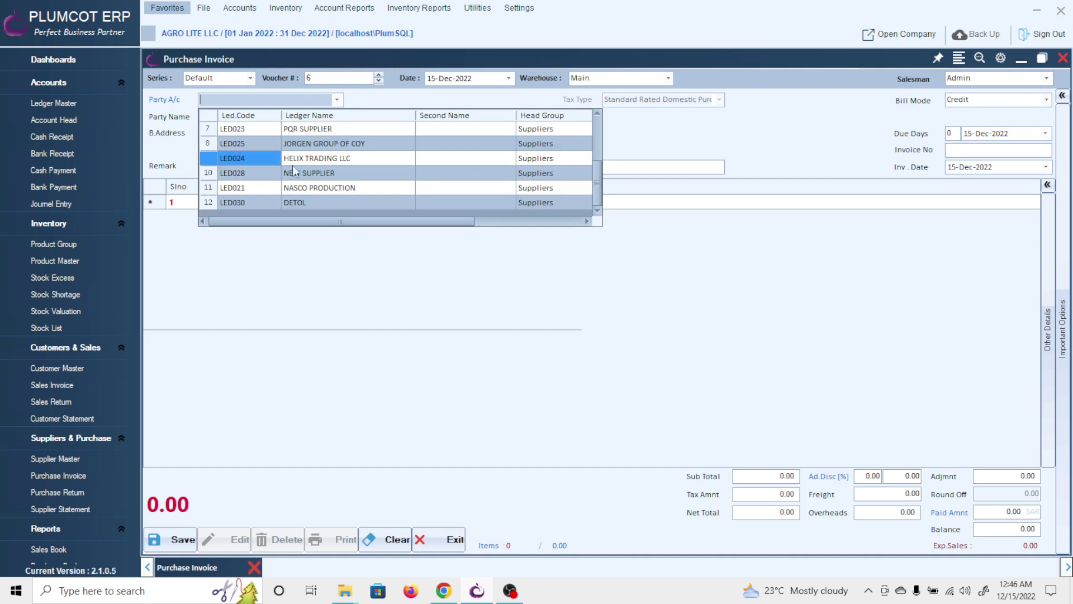
scroll(308, 151, "up", 2)
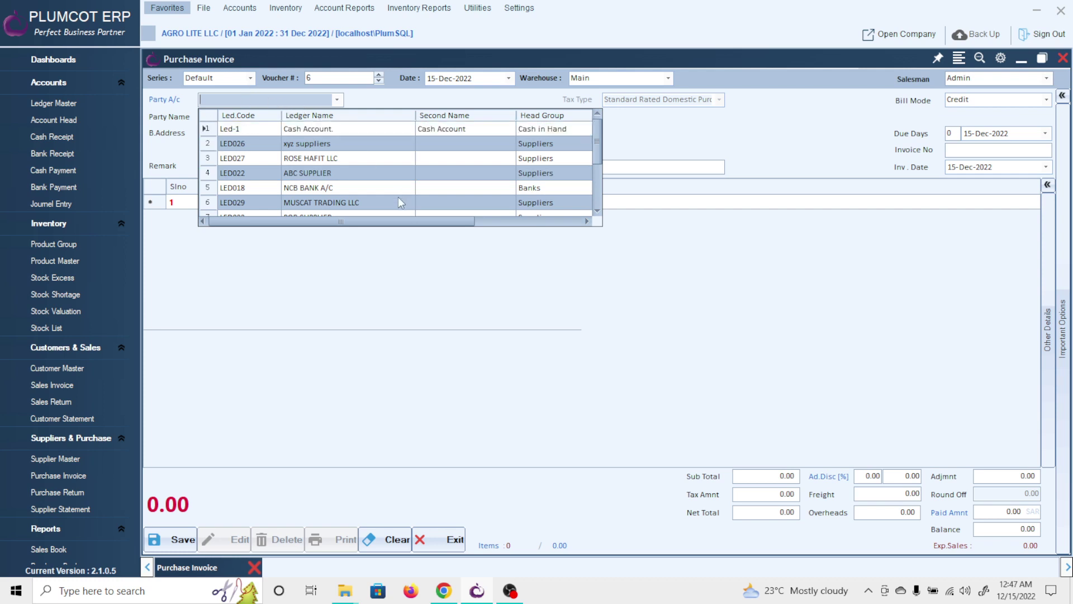
scroll(386, 185, "down", 2)
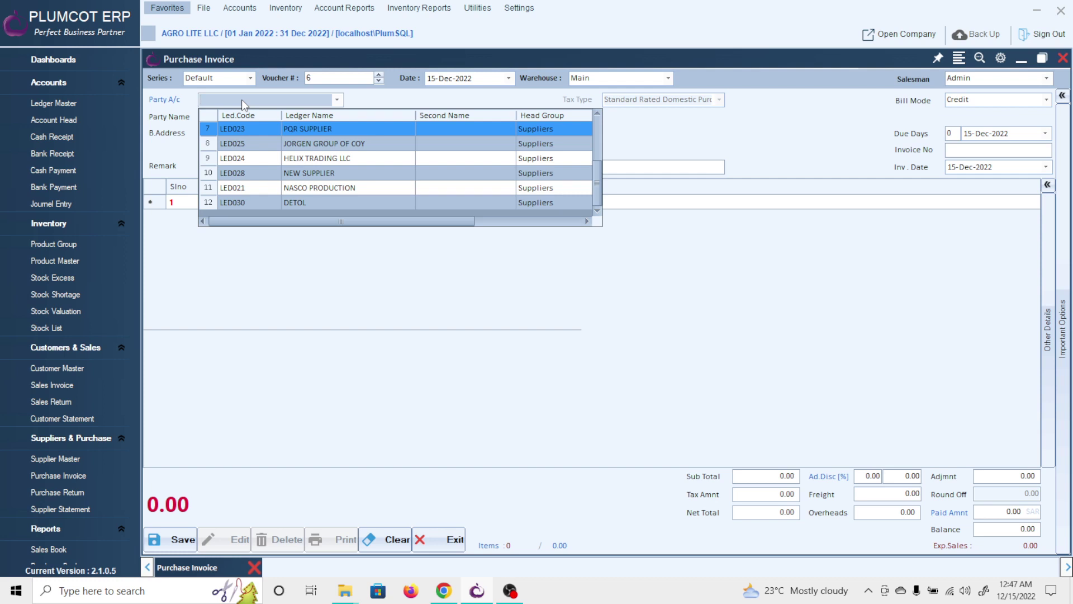
type("WECA")
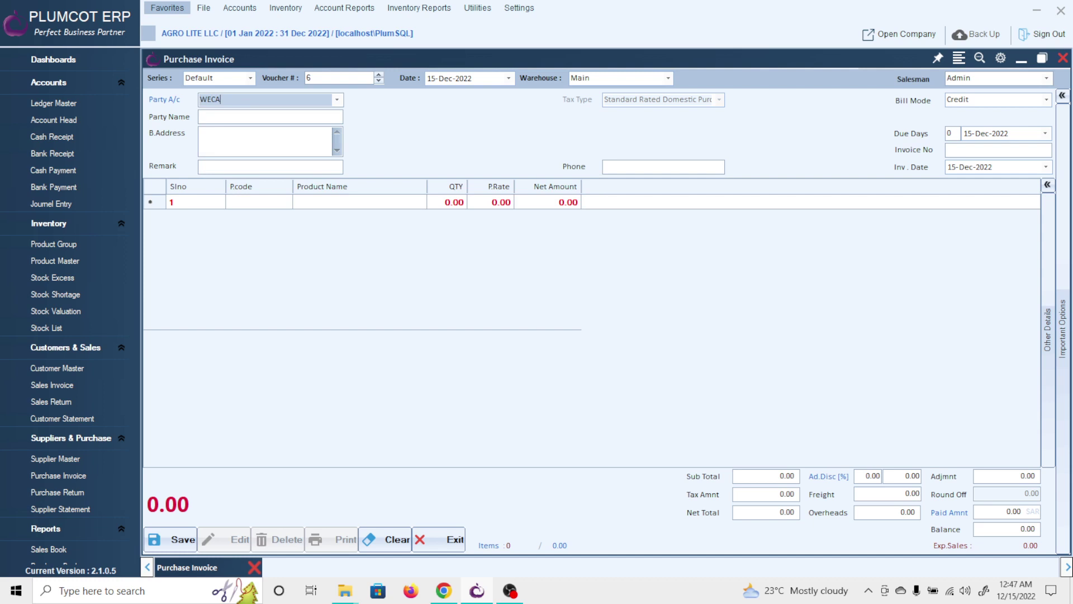
type("RE")
key("Return")
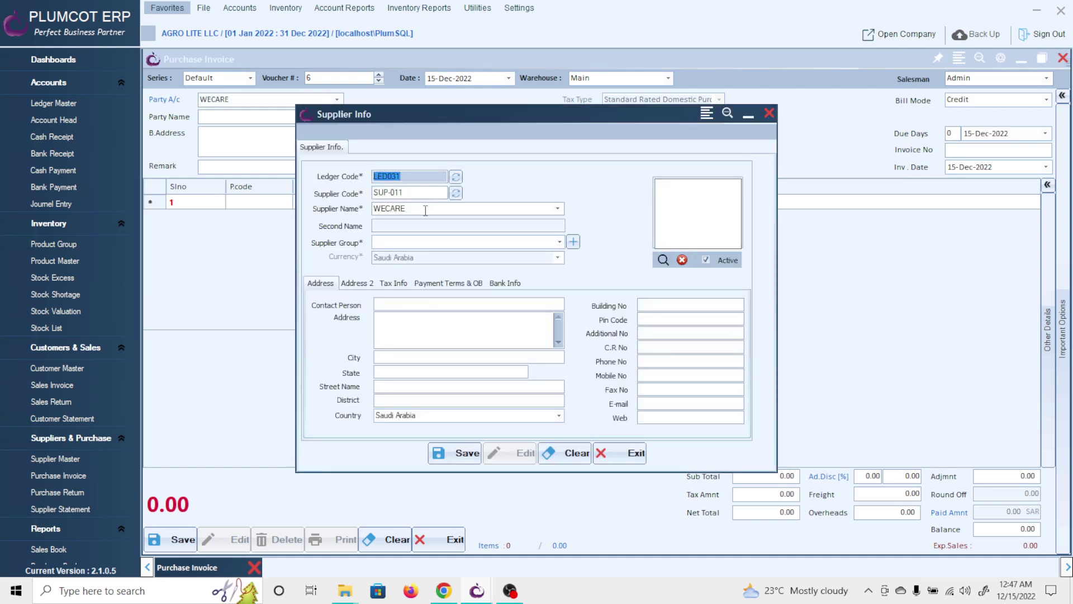
- Assign the new supplier WECARE to the Suppliers group and save its record
left_click(557, 242)
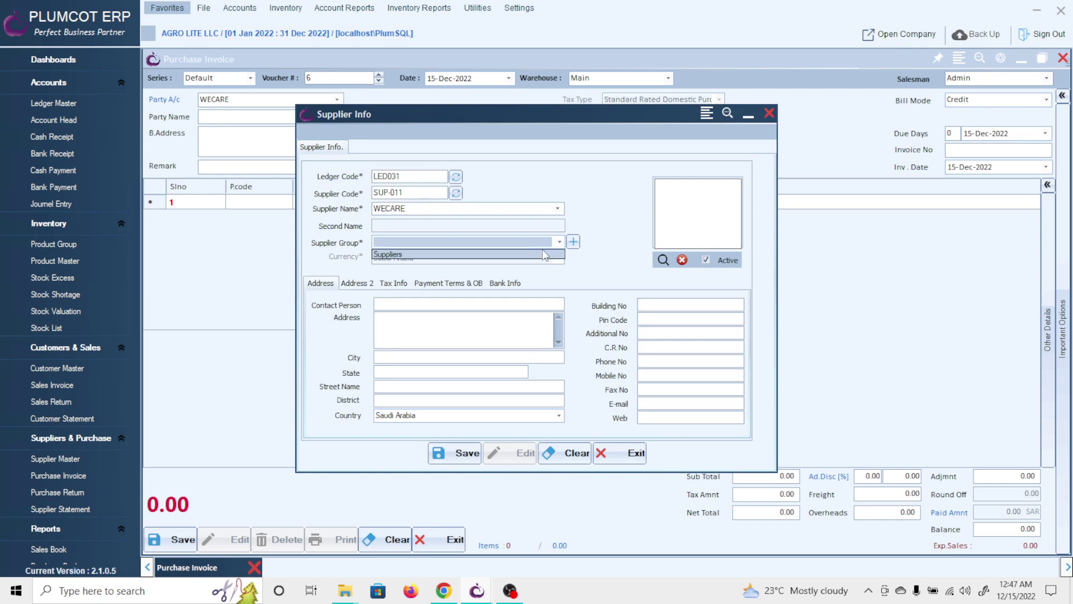
left_click(545, 254)
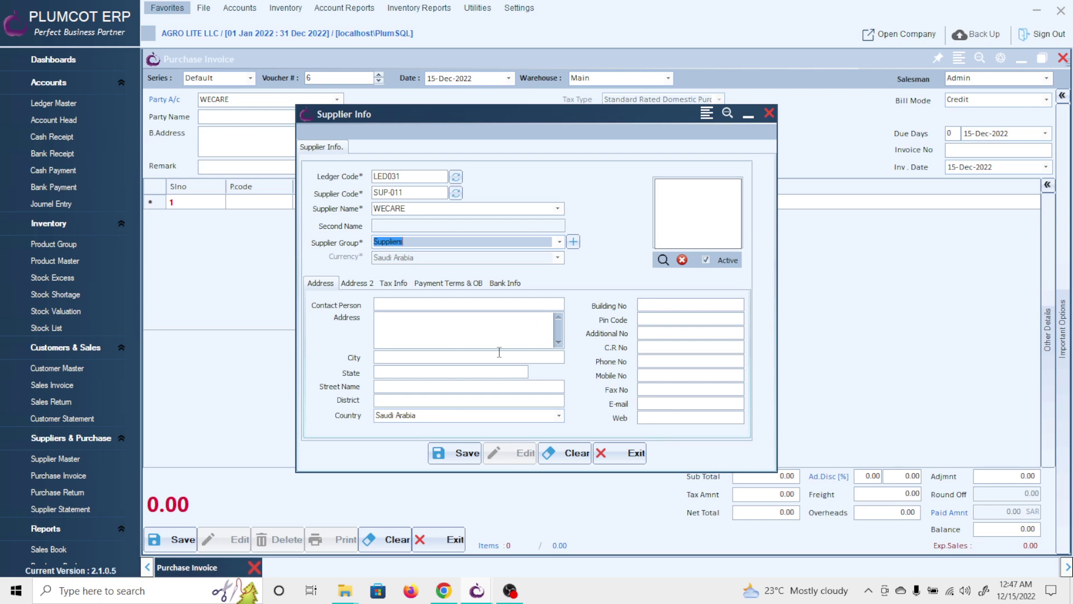
left_click(461, 455)
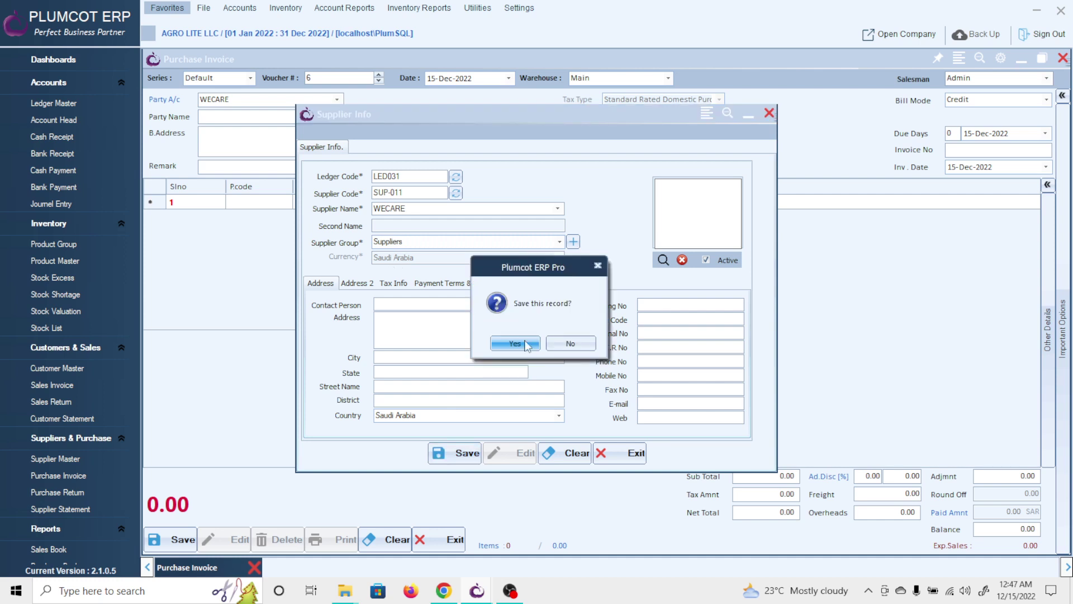
left_click(515, 343)
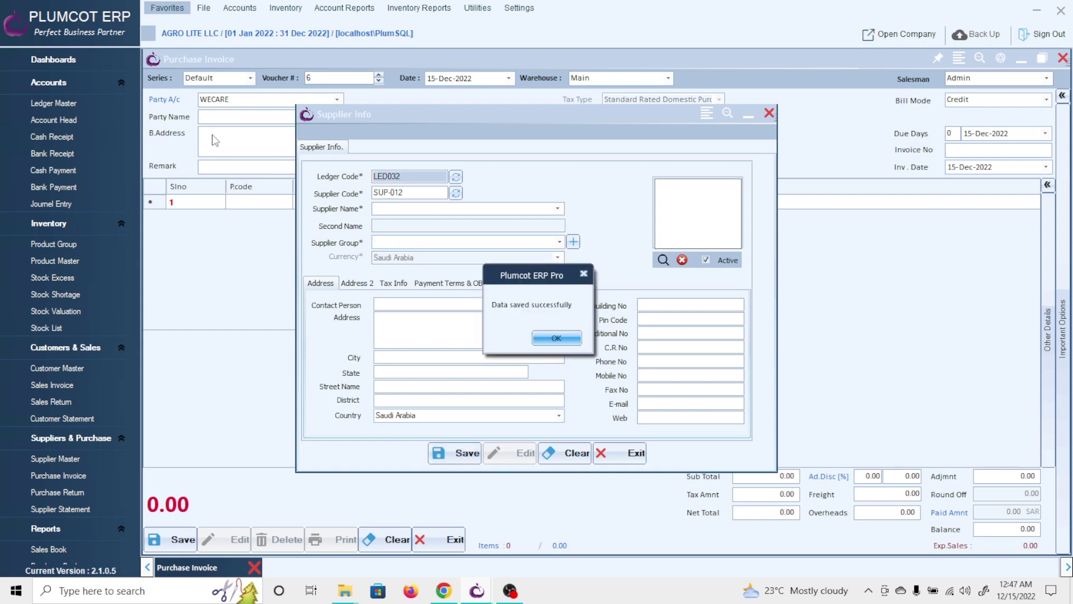
left_click(556, 338)
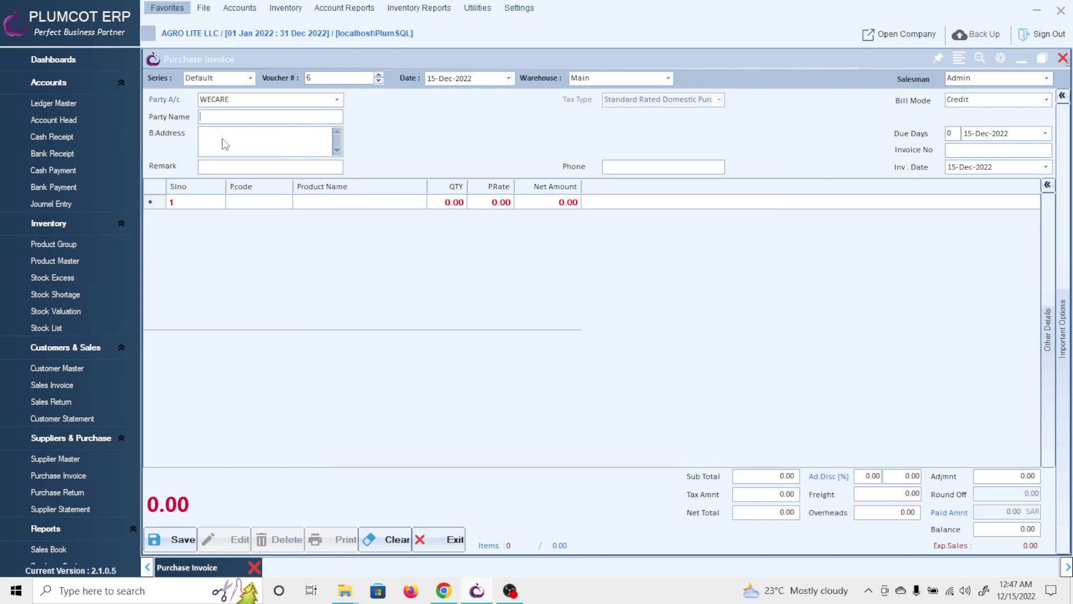
- Leave the billing address, remark and phone blank and choose Credit as the invoice's bill mode
left_click(242, 144)
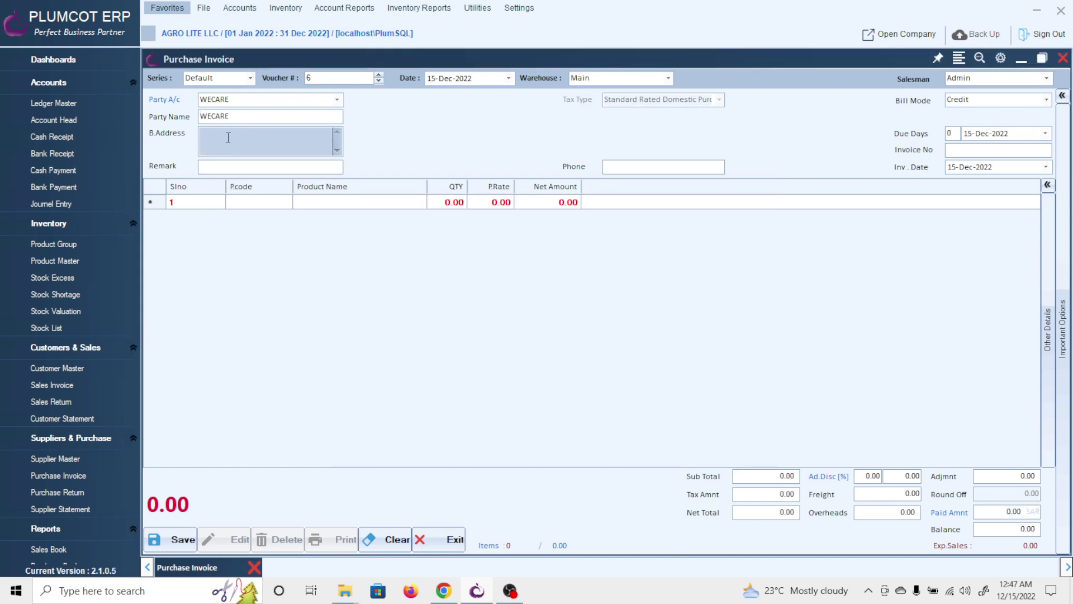
left_click(229, 166)
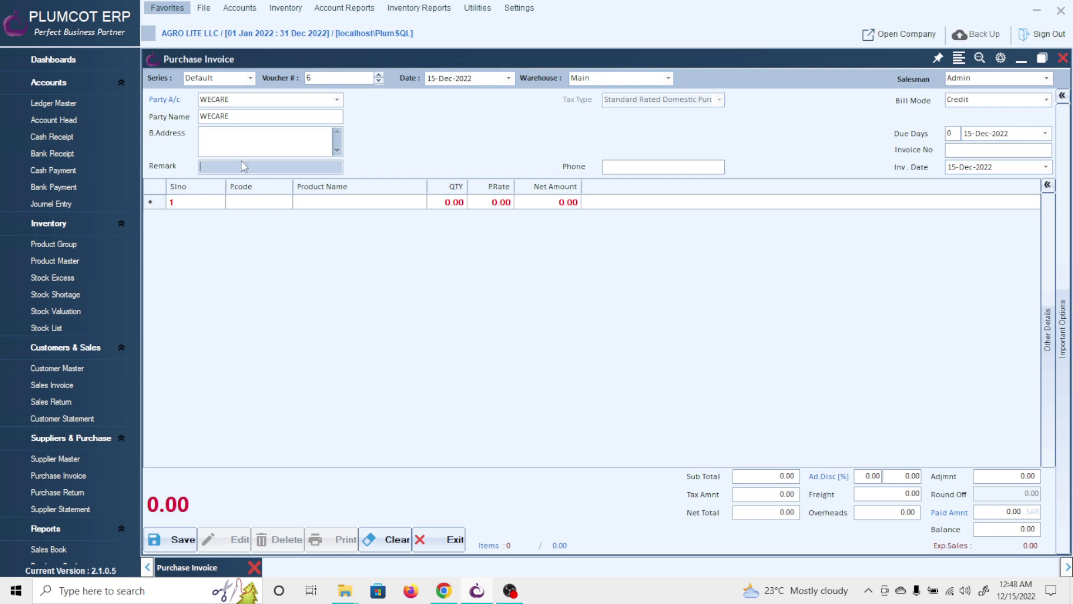
left_click(721, 165)
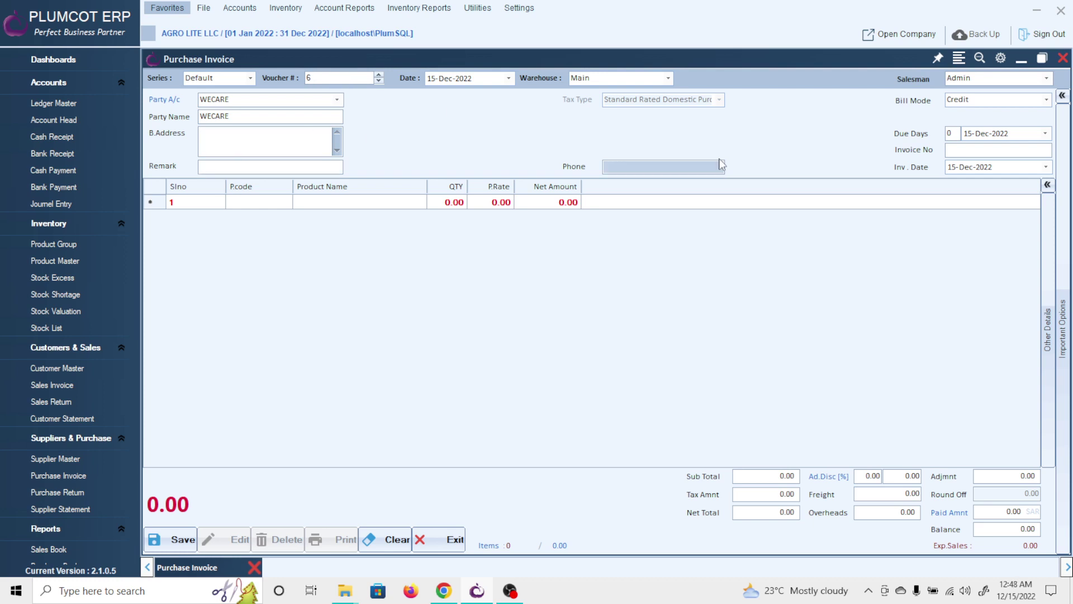
left_click(988, 98)
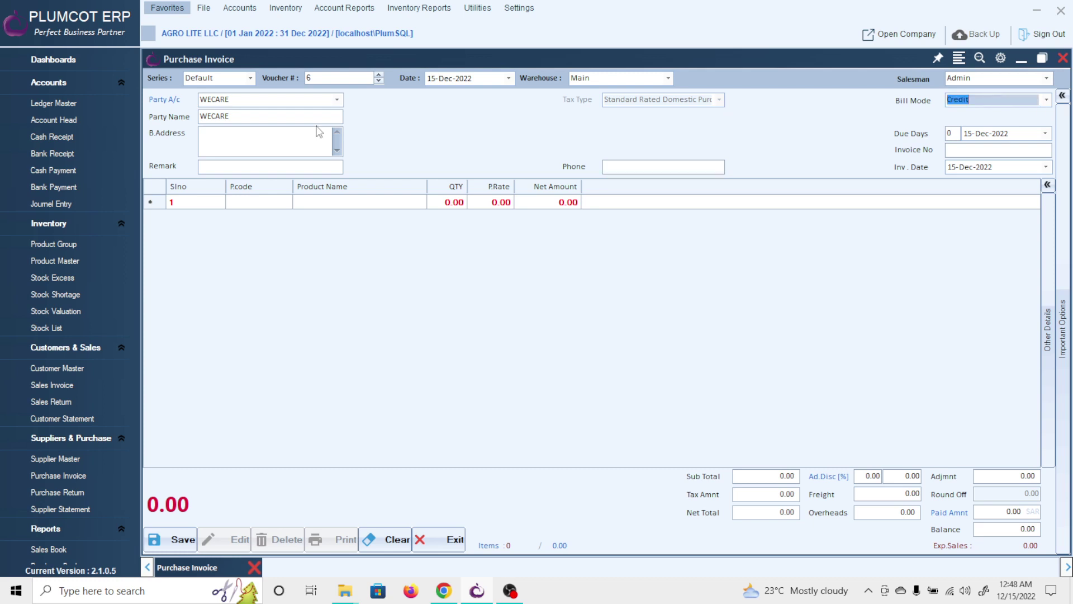
left_click(1046, 102)
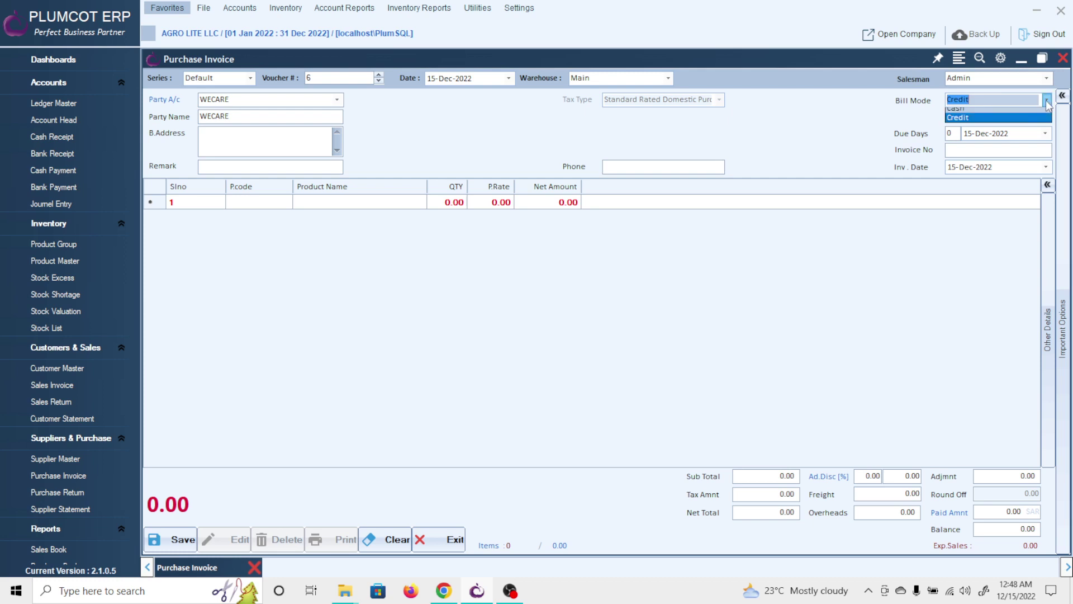
left_click(1013, 123)
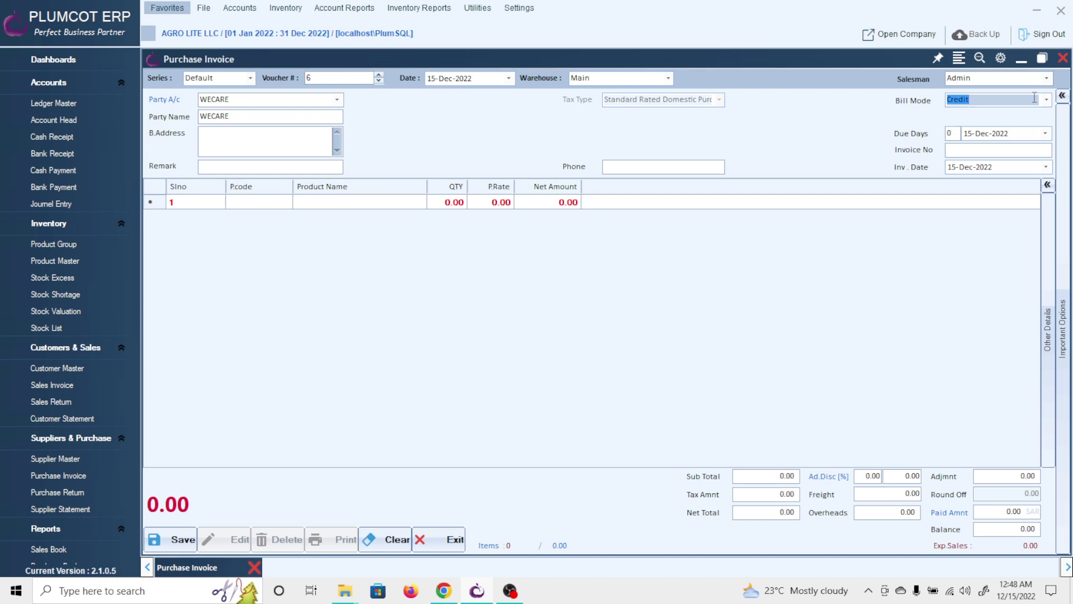
- Set the due date to 24-Dec-2022 and enter the supplier's invoice number, keeping the proposed invoice date
left_click(1045, 134)
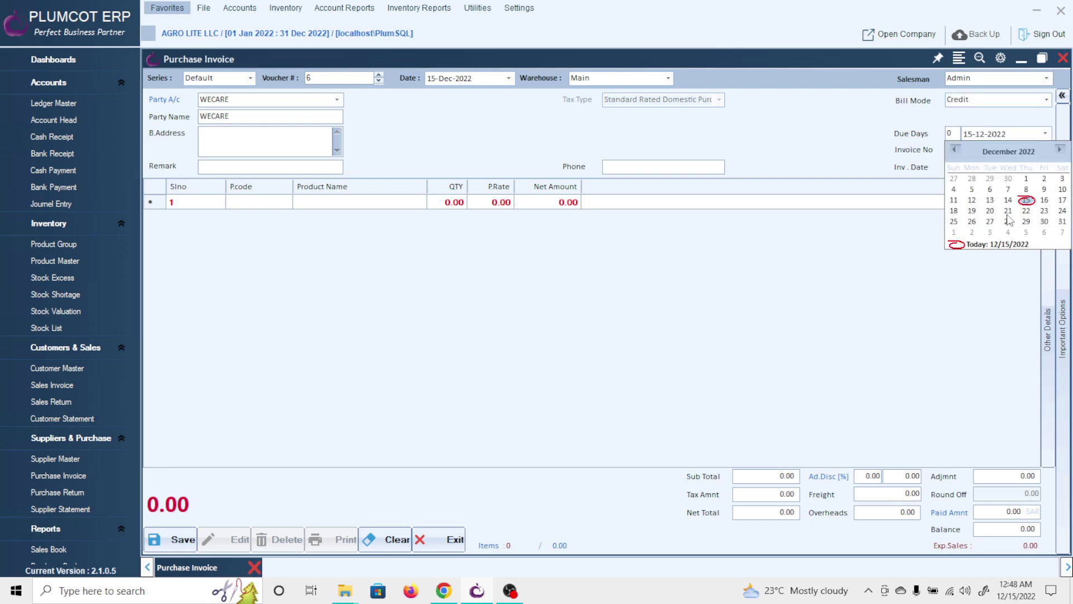
left_click(1063, 211)
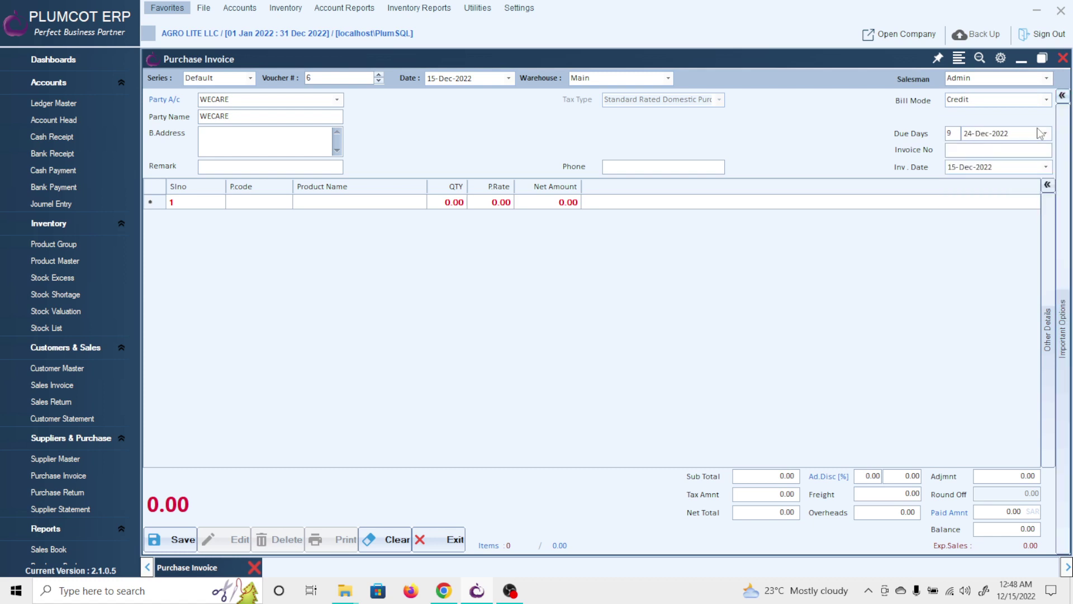
double_click(956, 132)
left_click(976, 151)
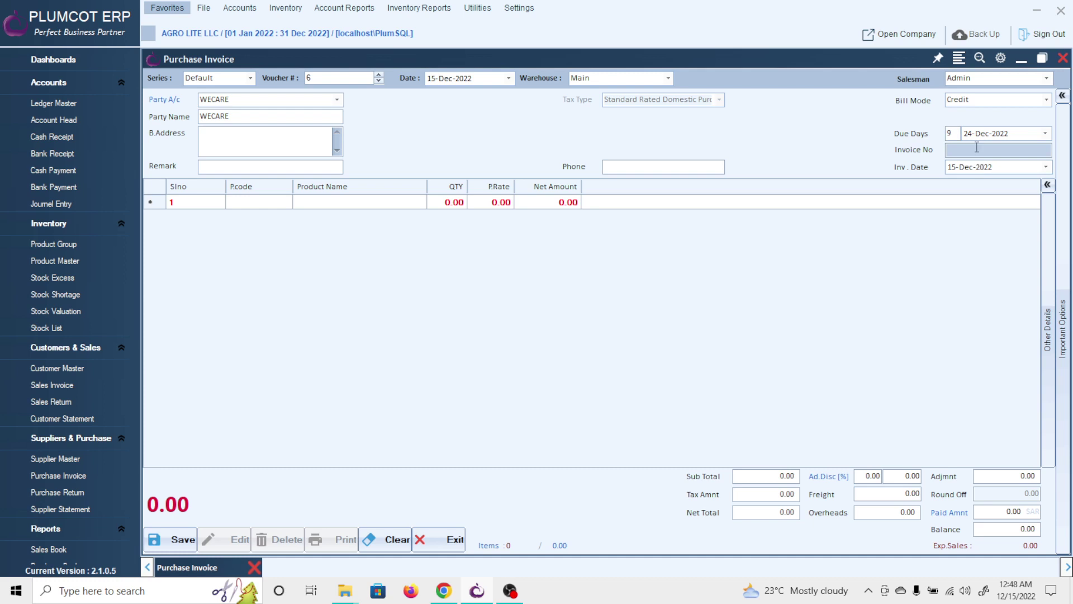
type("INV72763")
left_click(1006, 171)
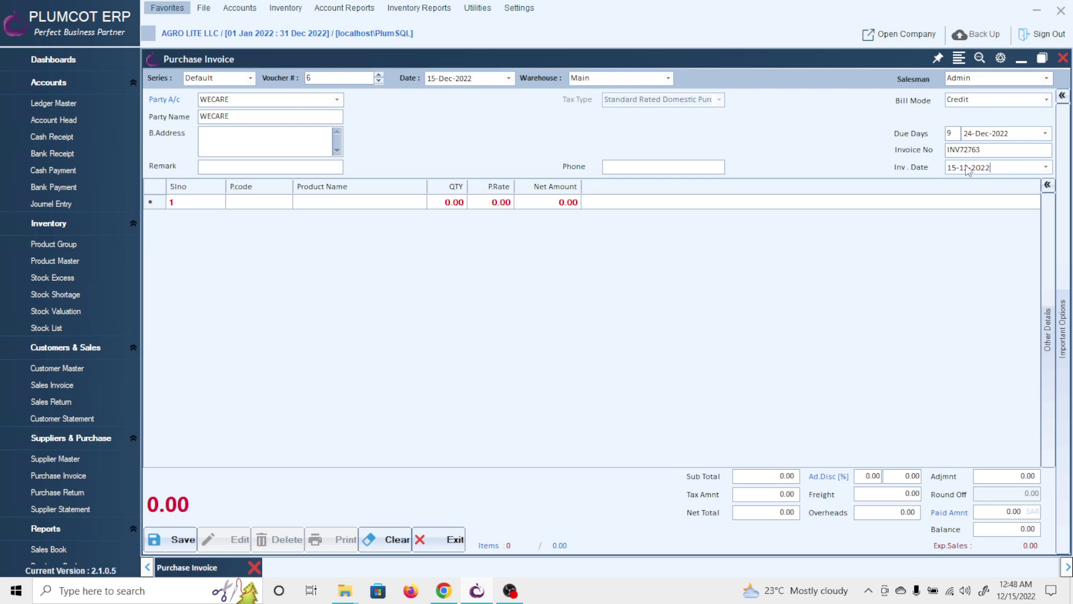
- Enter SOAP as the product code in the first invoice line to bring up a new product record
left_click(274, 207)
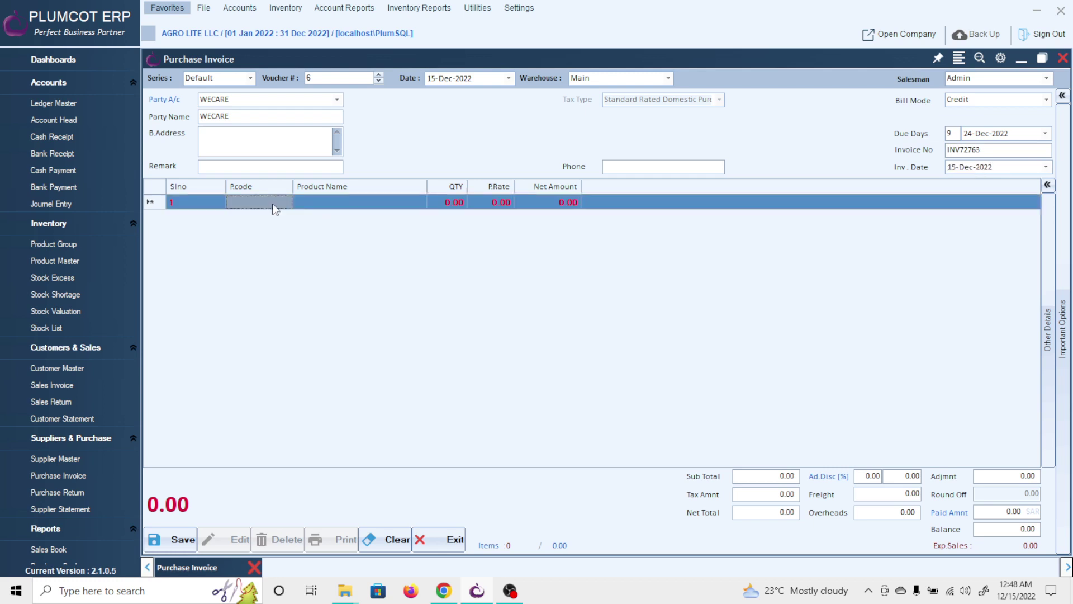
type("SOAP")
key("Return")
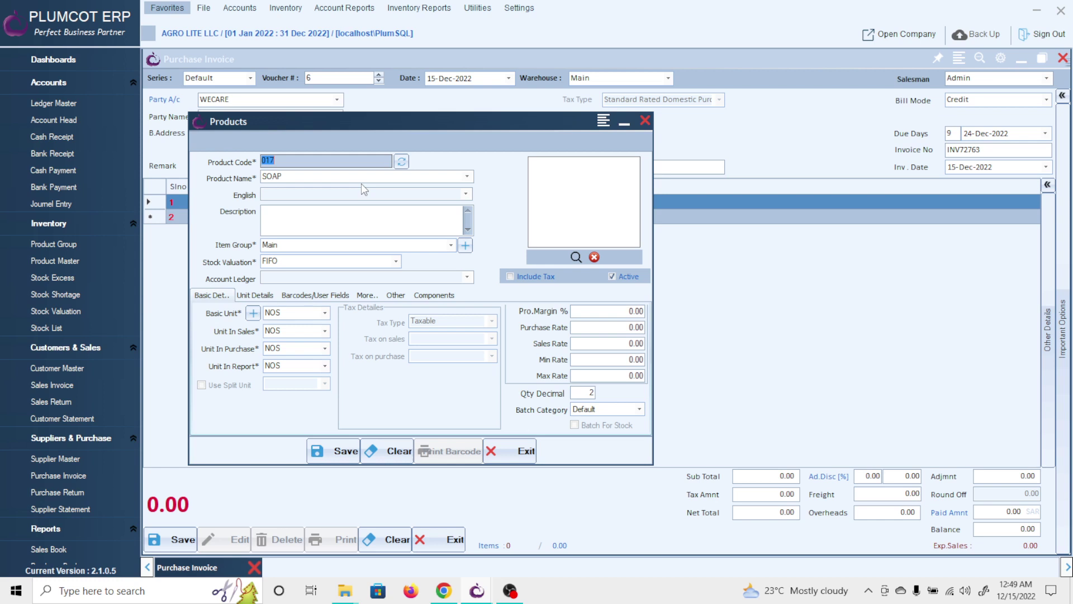
- Set the SOAP product's purchase rate to 20 and its sales rate to 40, and save the product
left_click(334, 451)
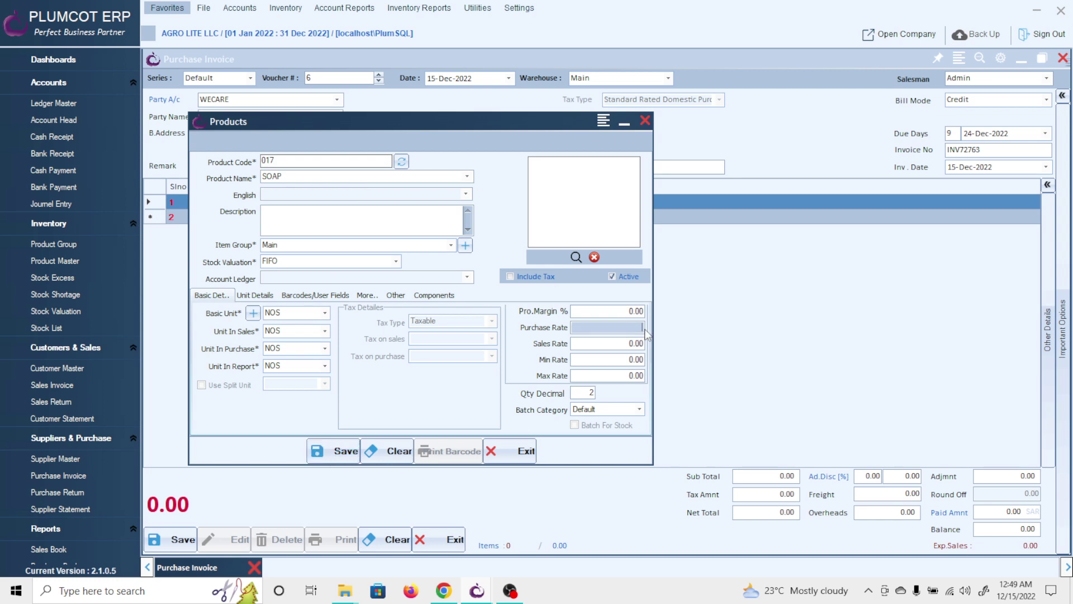
type("20")
key("Return")
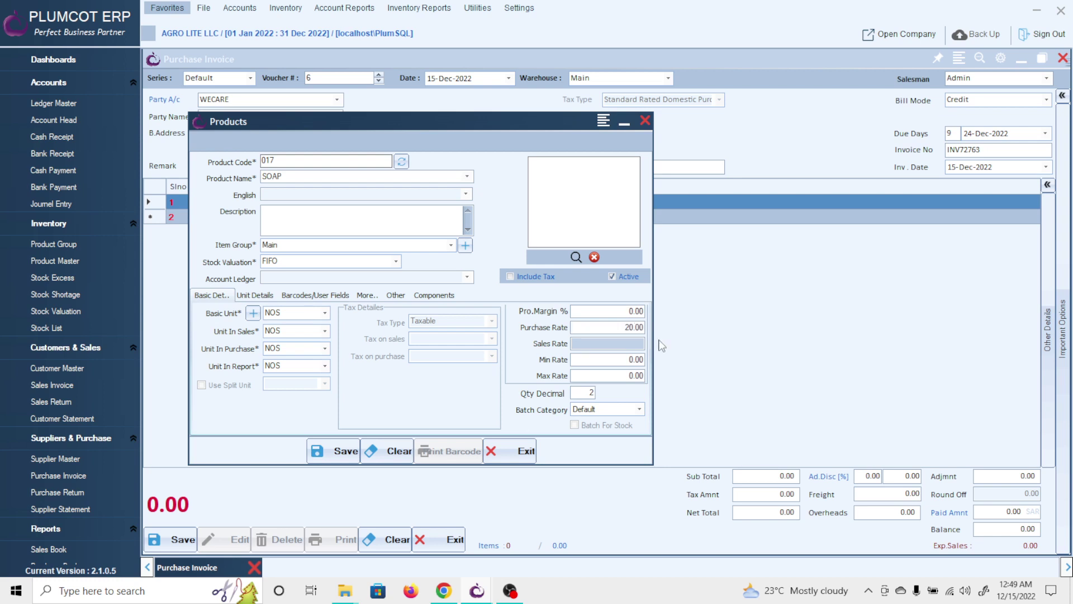
type("40")
key("Return")
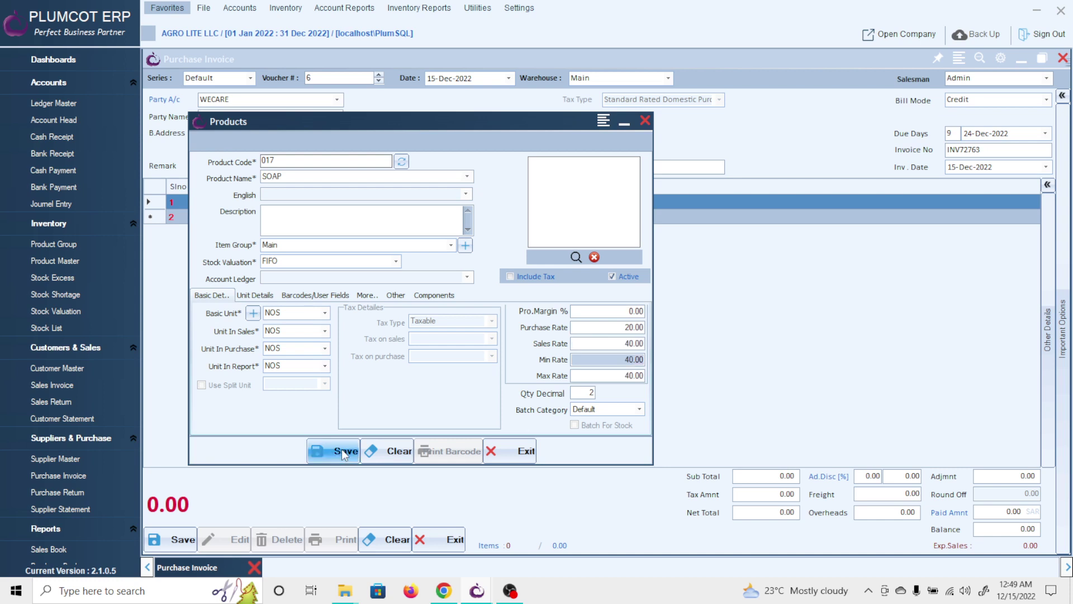
left_click(343, 453)
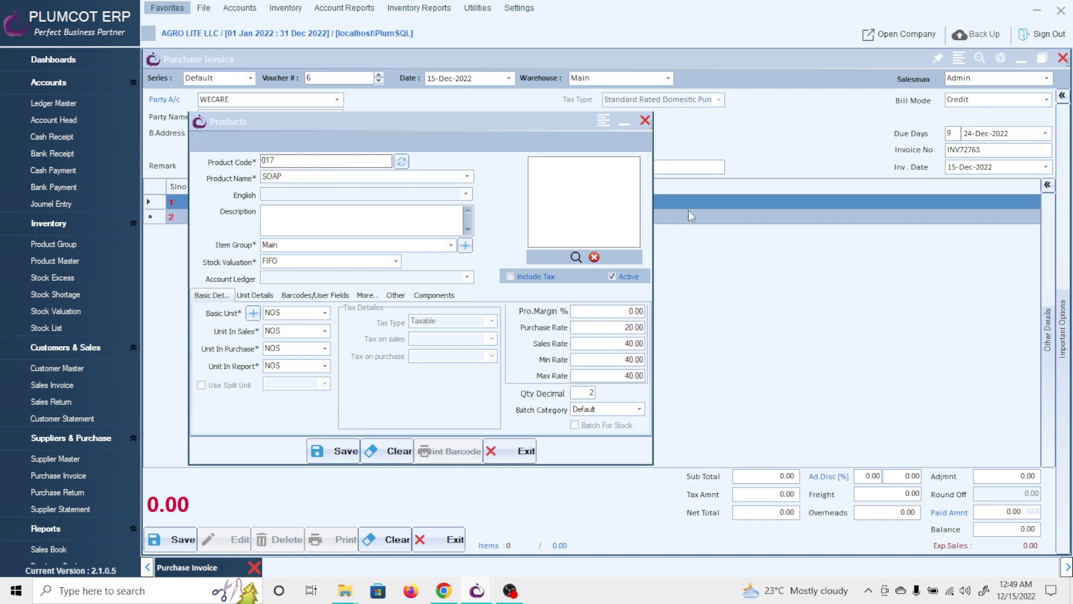
key("ctrl+s")
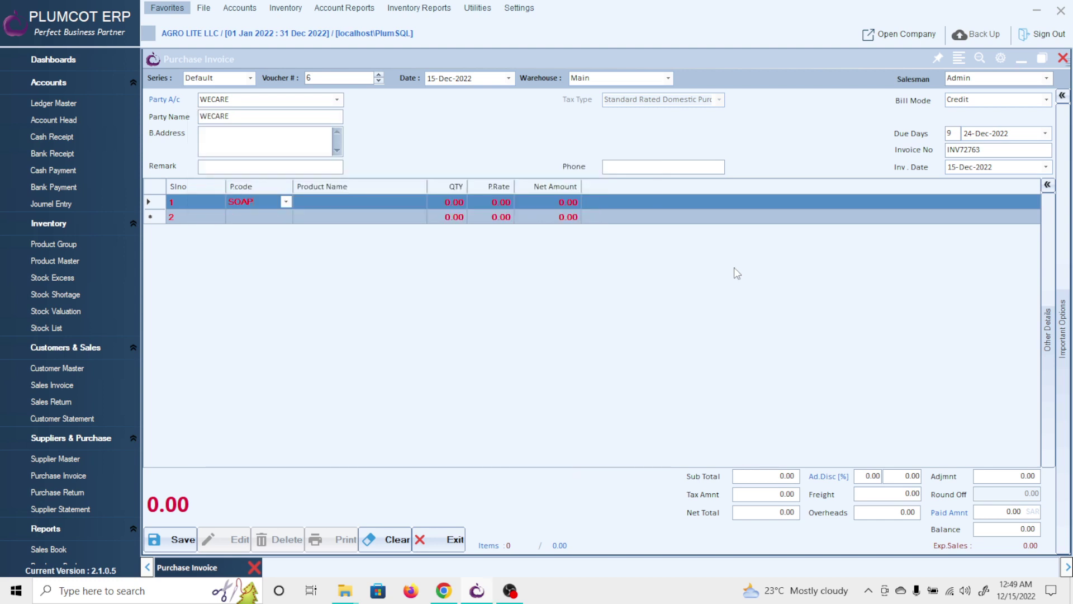
- Set the quantity of the SOAP line in the purchase invoice to 2000
key("Escape")
left_click(446, 201)
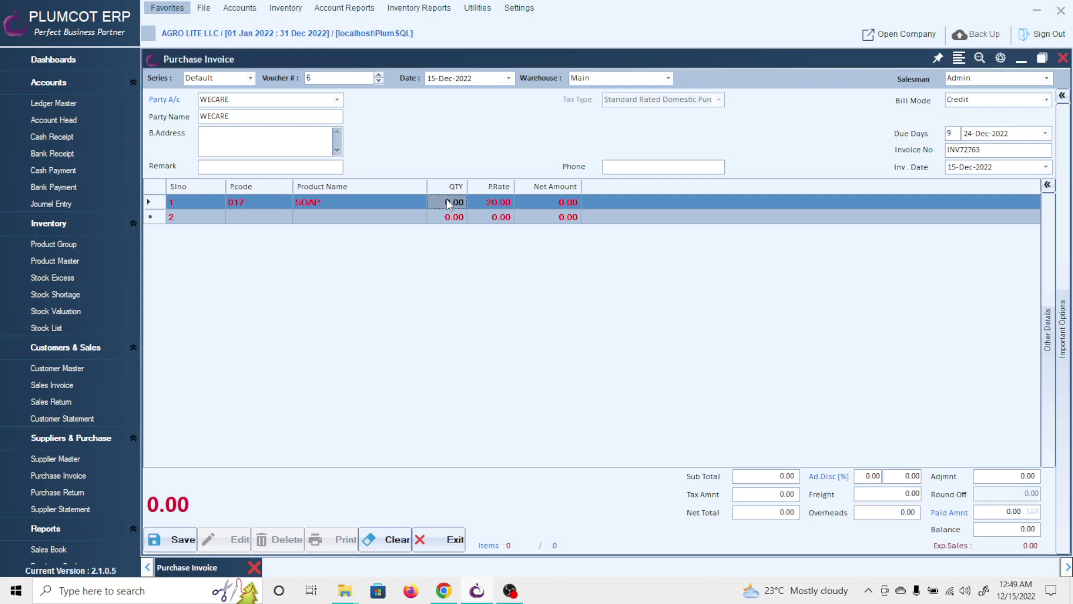
type("2000")
key("Return")
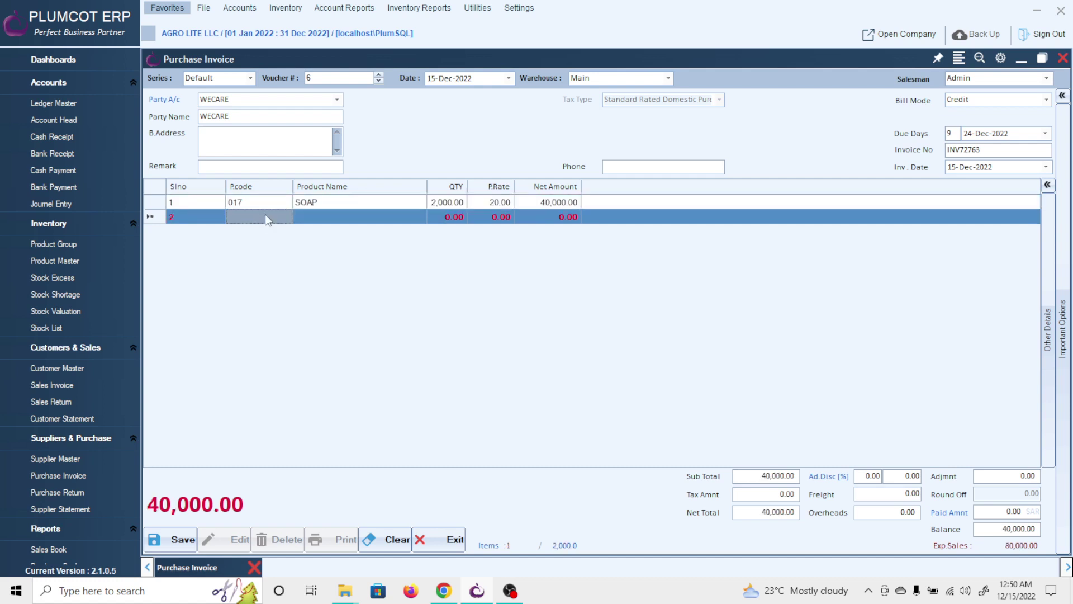
- Add the existing product HAIR SHAMPOO as the second invoice line with a quantity of 30
left_click(280, 214)
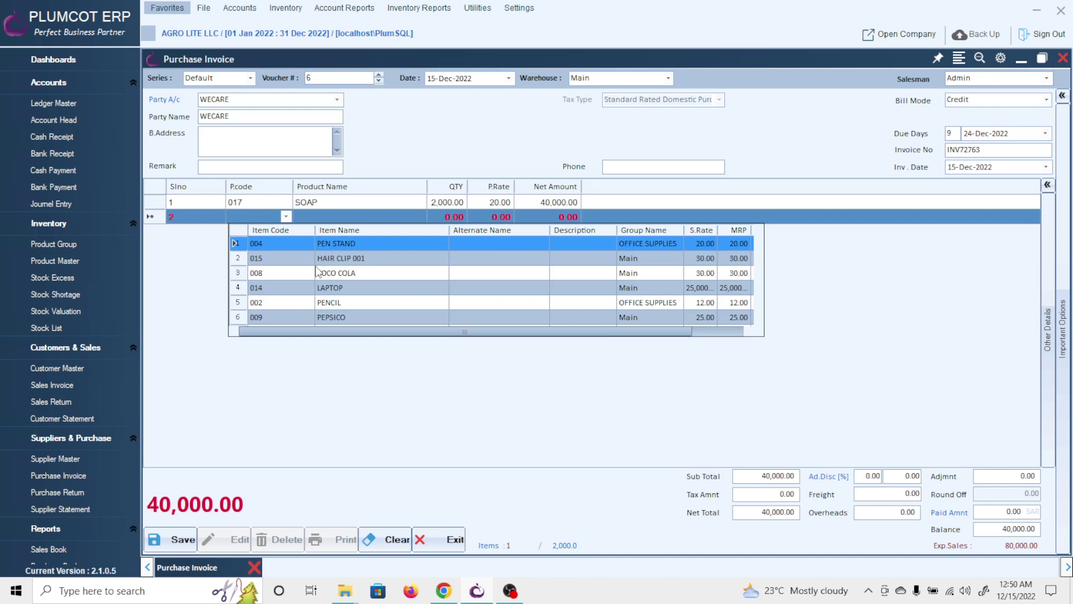
left_click(339, 302)
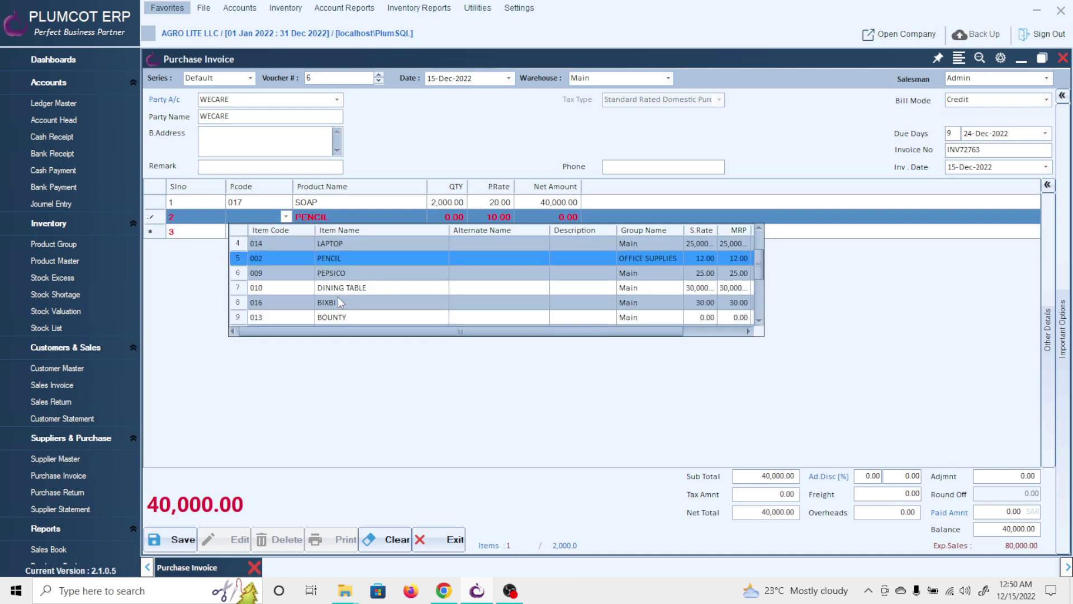
scroll(338, 297, "down", 2)
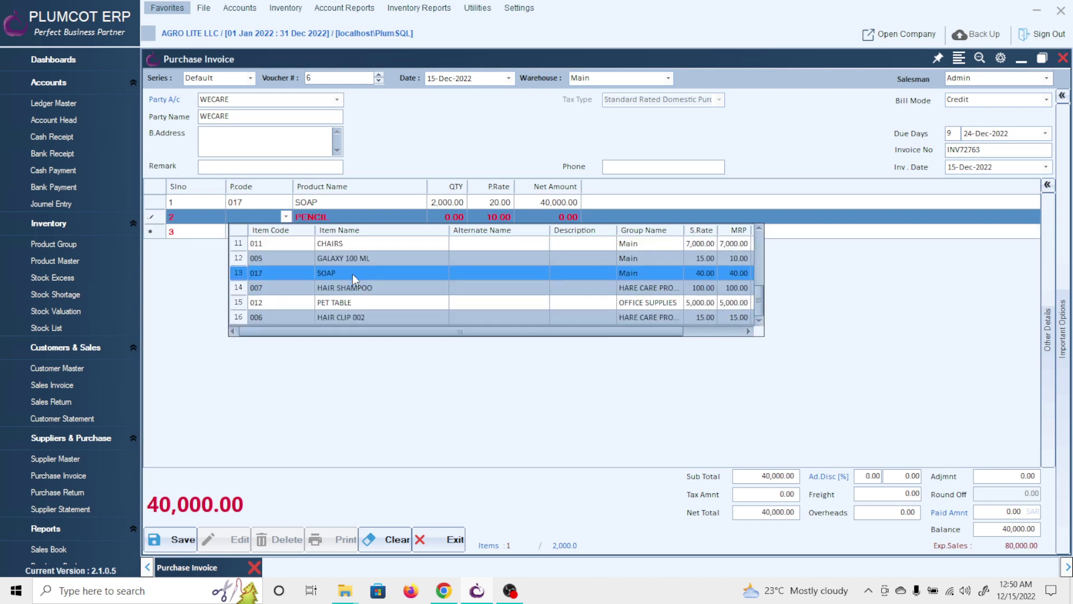
scroll(346, 292, "up", 3)
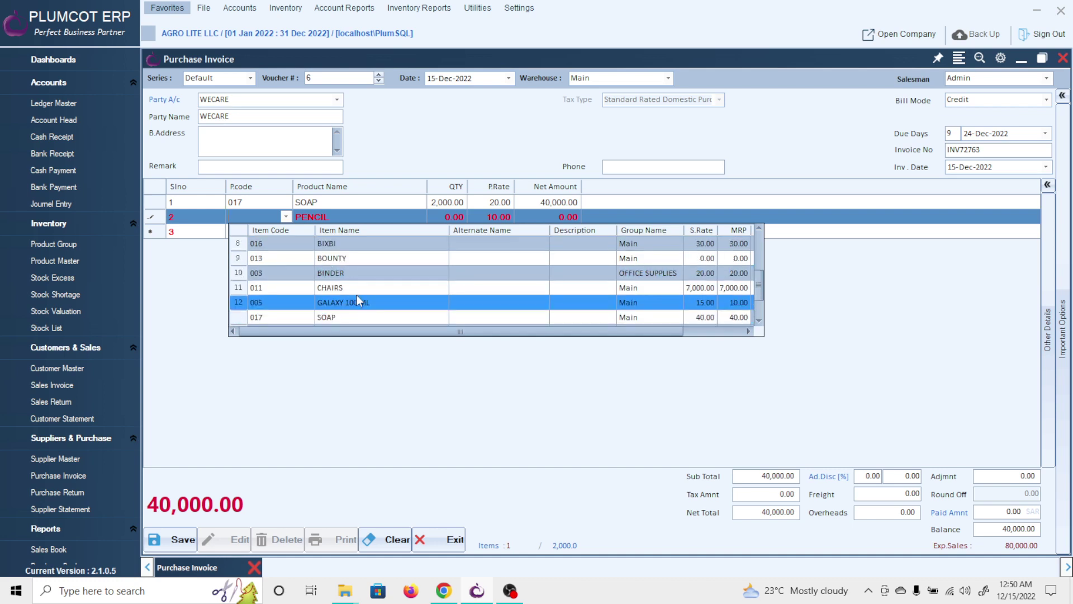
scroll(358, 302, "down", 3)
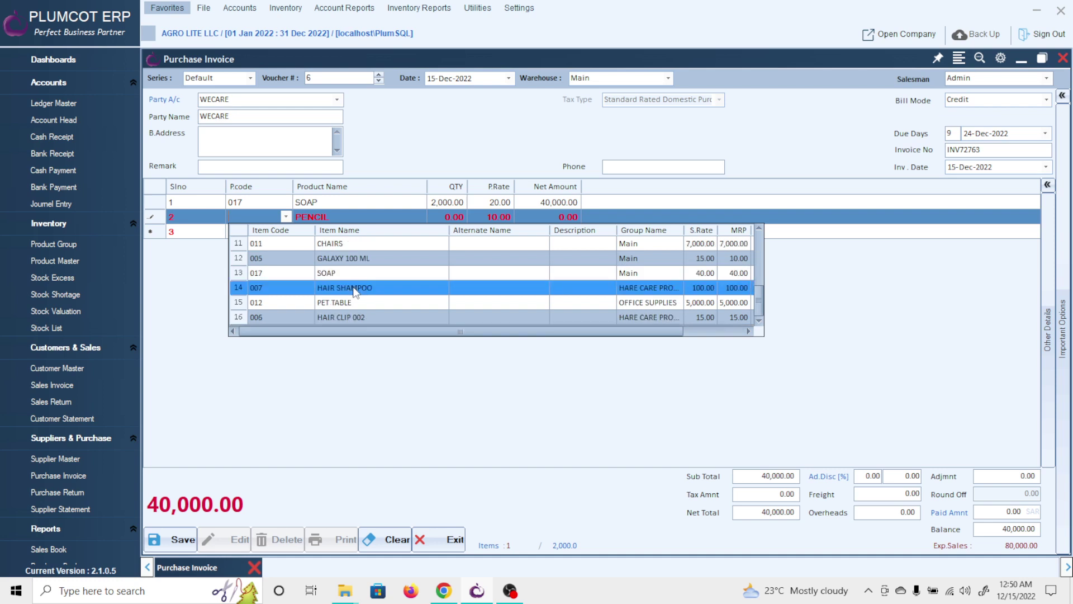
left_click(353, 289)
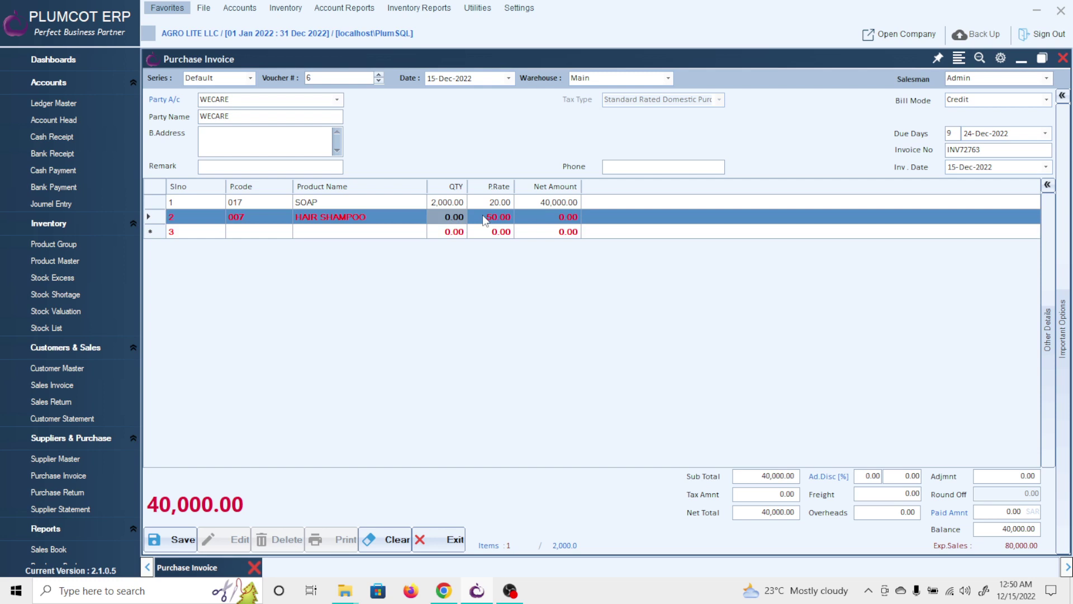
type("30")
key("Return")
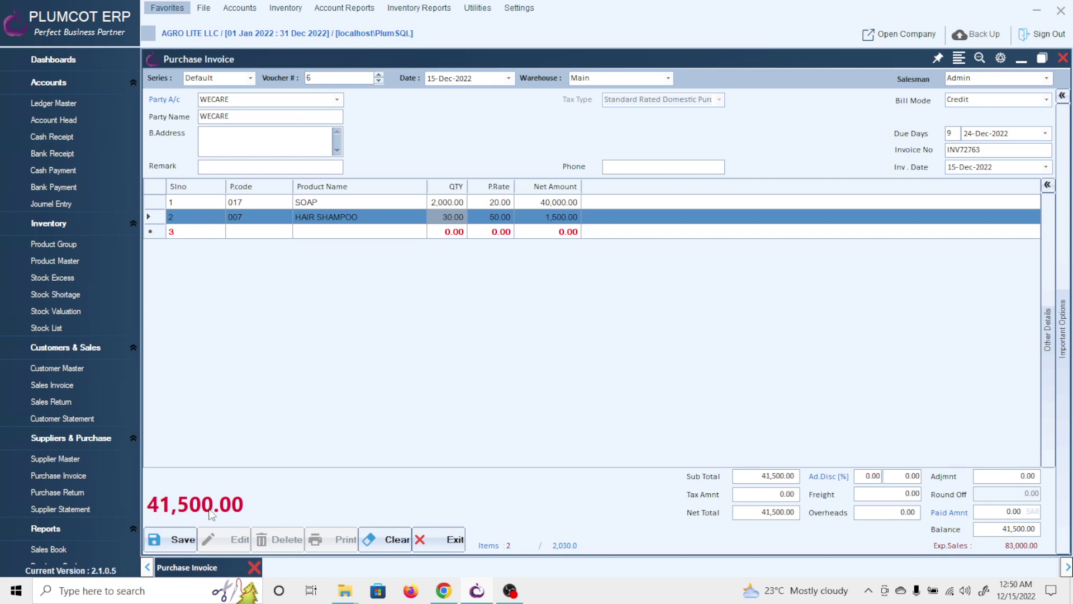
- Apply an additional discount of 2 percent to the purchase invoice
left_click(900, 476)
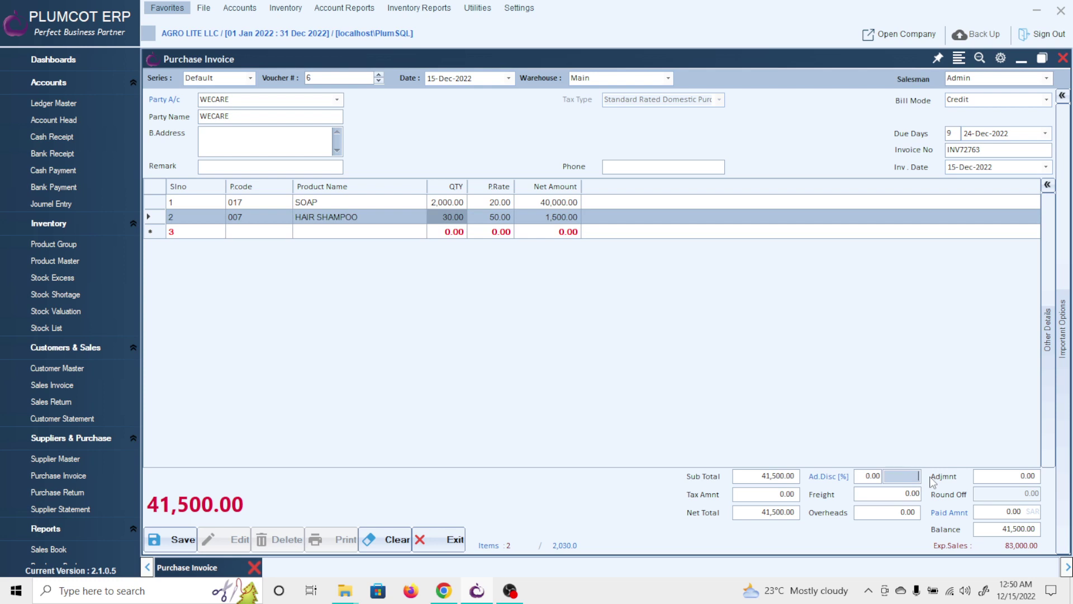
left_click(871, 475)
type("2")
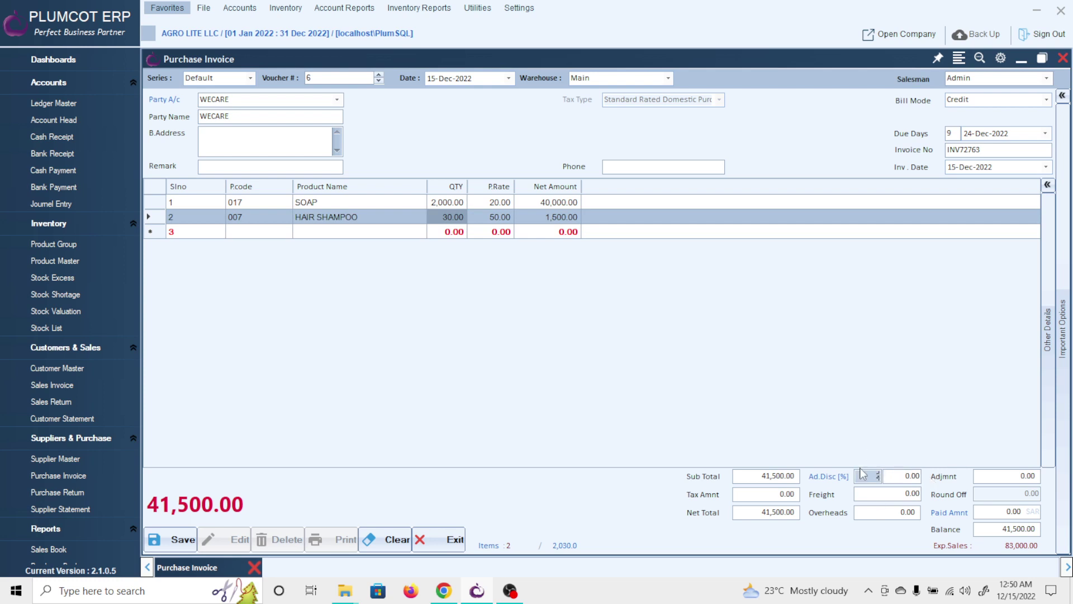
- Set the invoice's freight charge to 1000 and save the purchase invoice
left_click(876, 496)
left_click(876, 496)
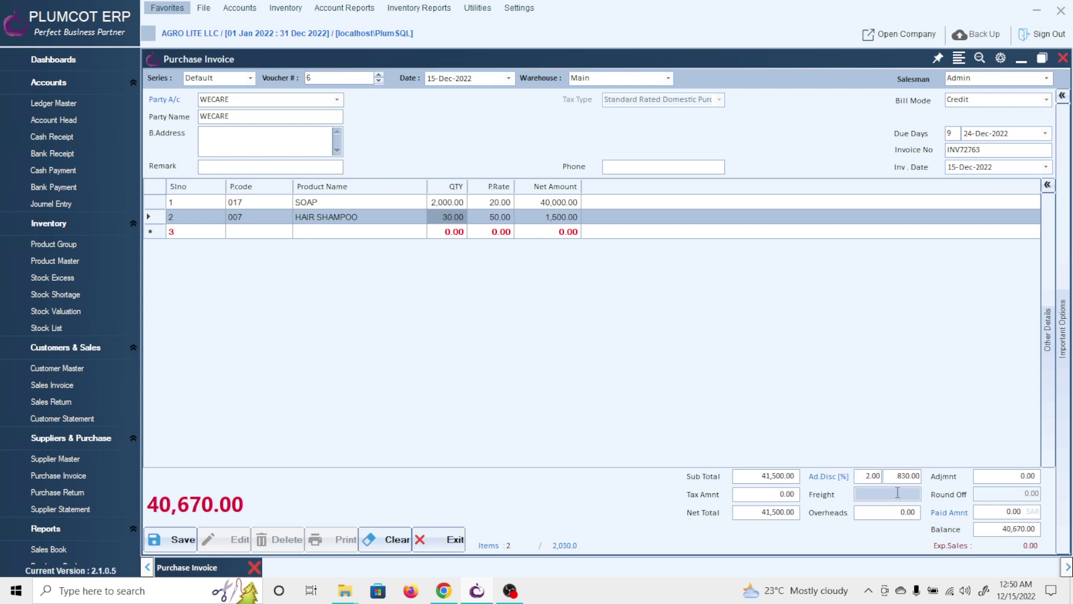
type("1000")
key("Tab")
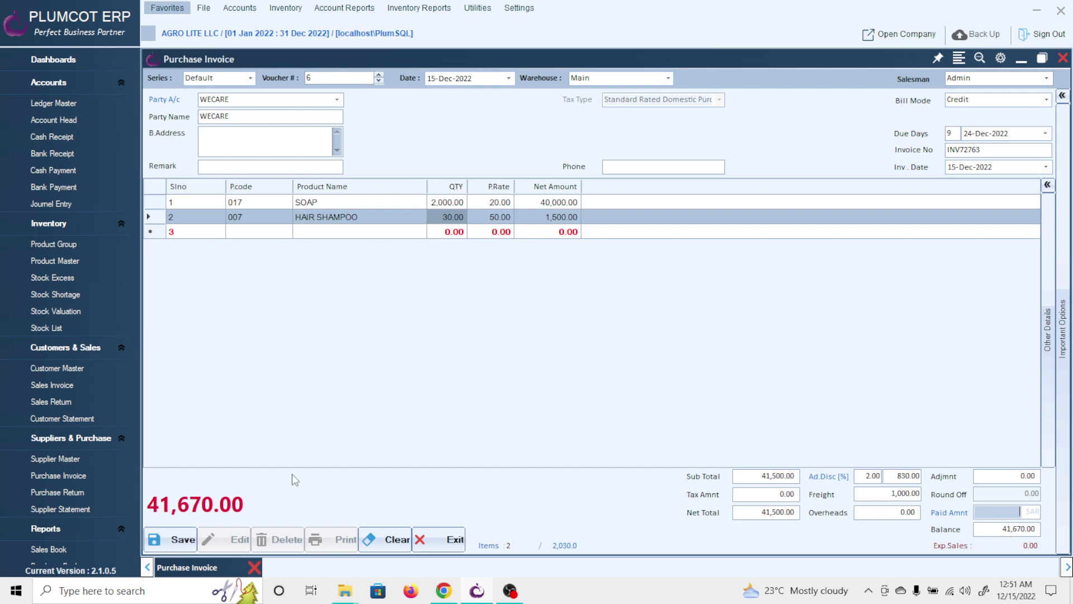
left_click(177, 543)
left_click(534, 346)
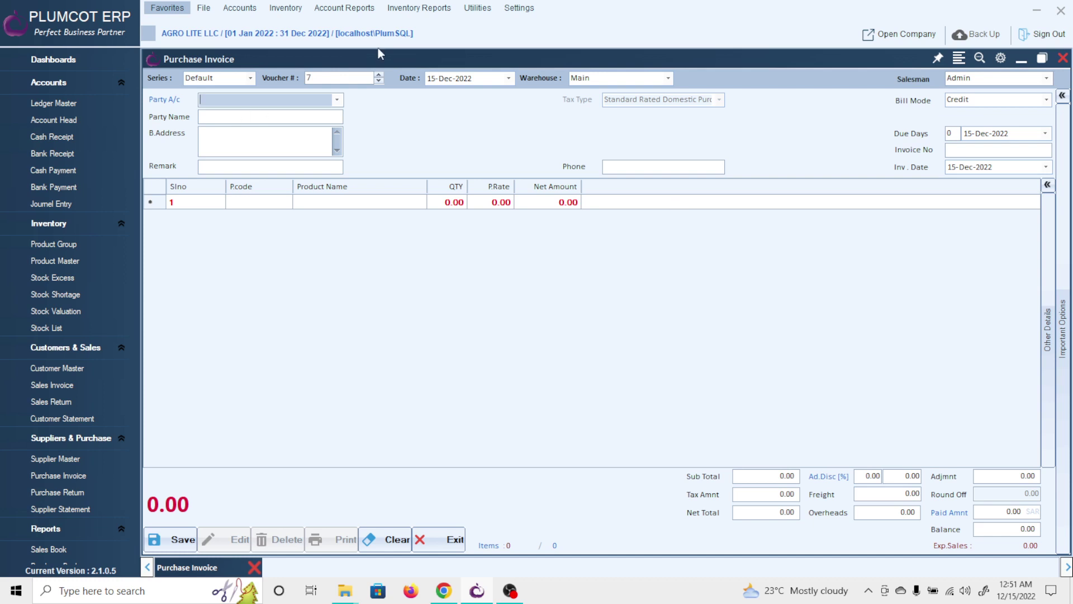
- List the saved purchase invoices from 01-Dec-2022 to 15-Dec-2022 with their times shown
left_click(979, 57)
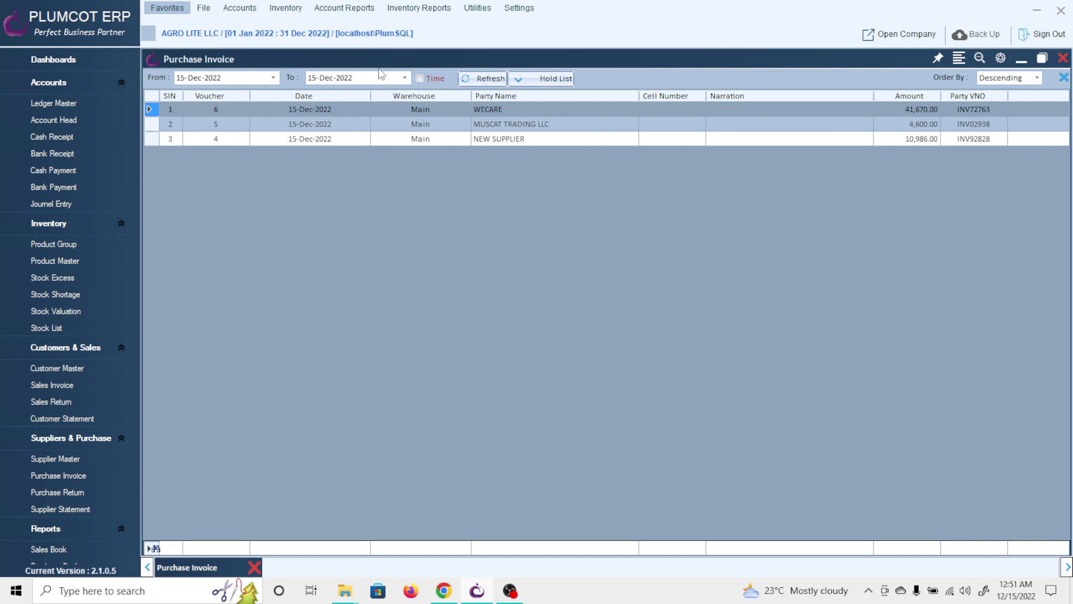
left_click(420, 80)
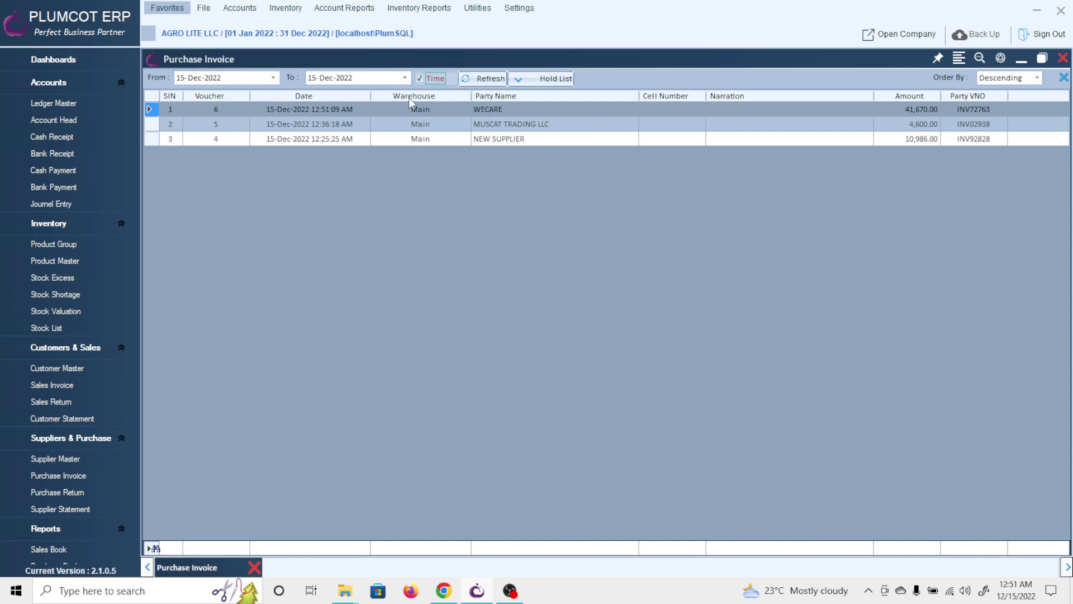
left_click(273, 78)
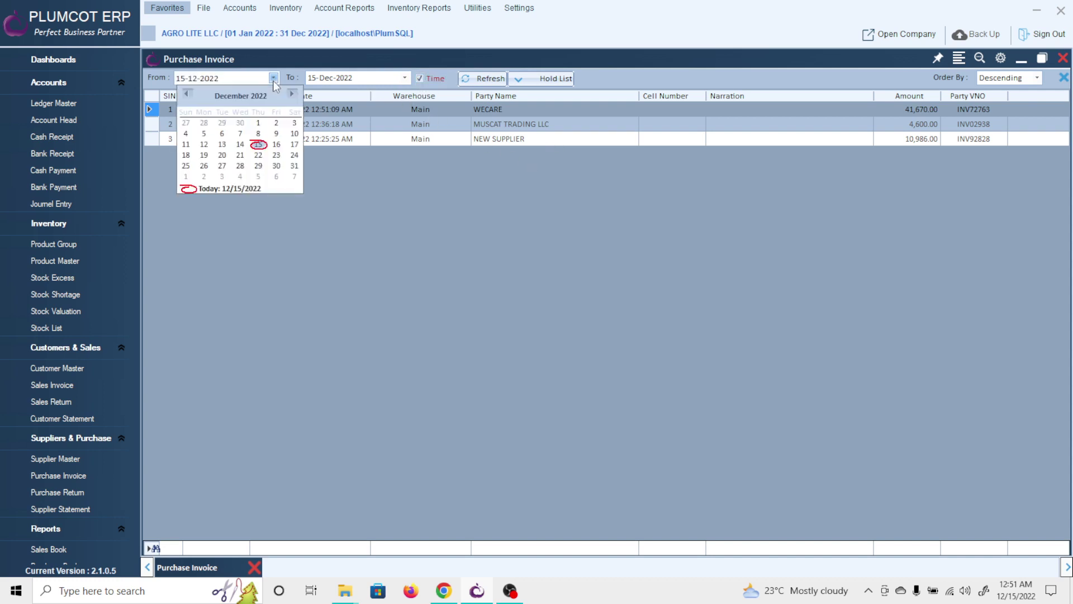
left_click(258, 123)
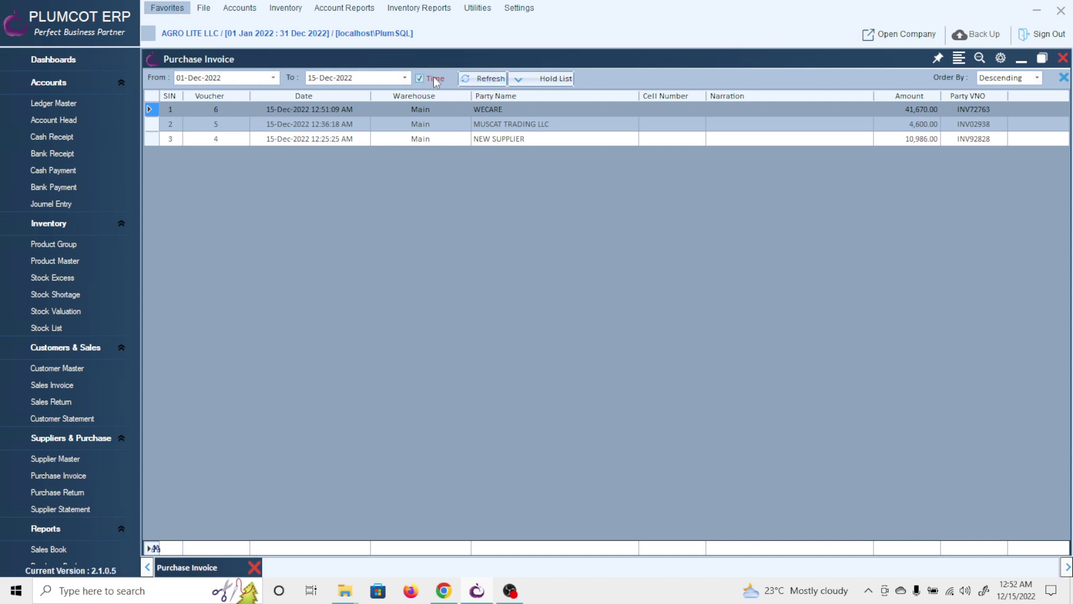
left_click(484, 79)
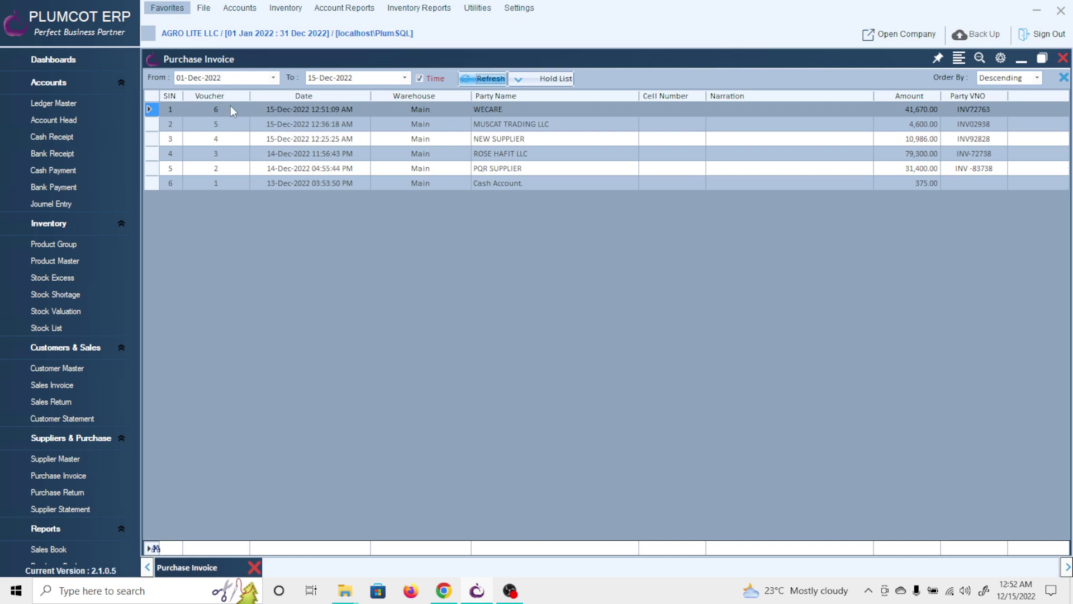
- Reload the purchase invoice list in ascending order and select the PQR SUPPLIER invoice
left_click(1035, 79)
left_click(1005, 100)
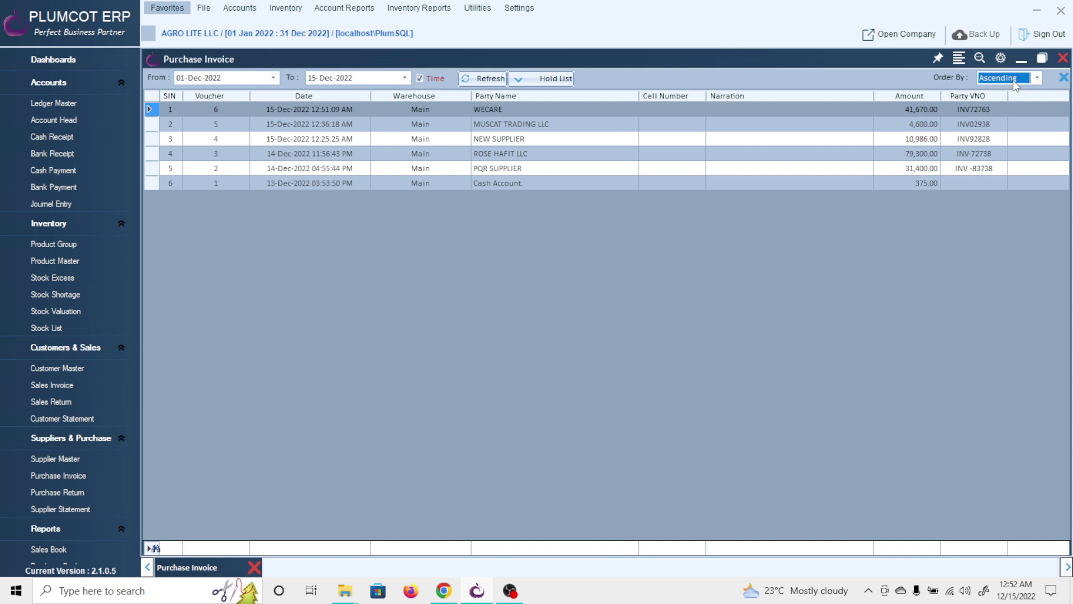
left_click(480, 78)
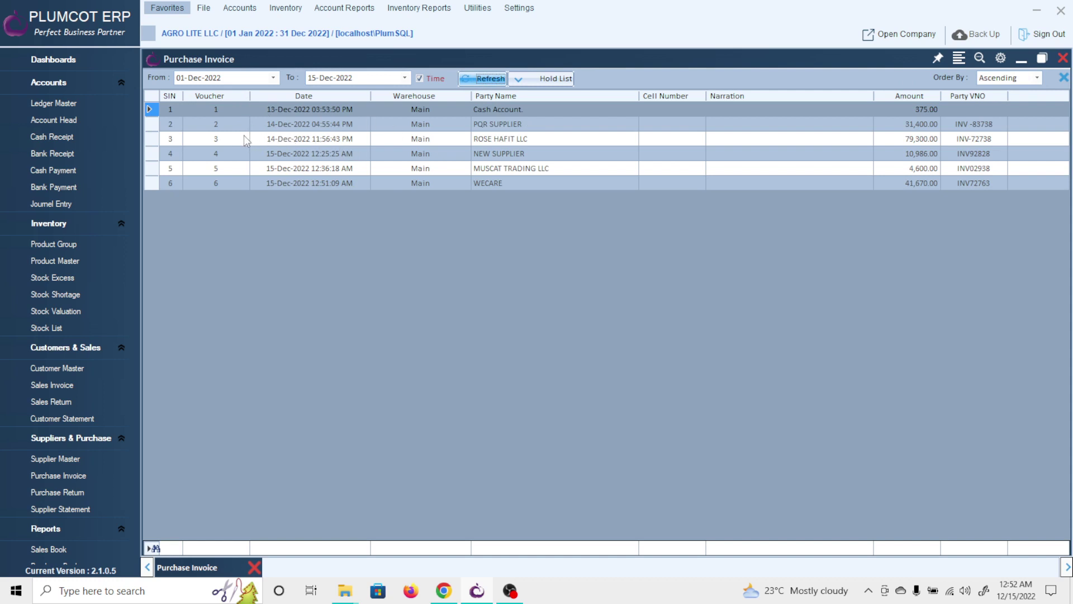
left_click(241, 120)
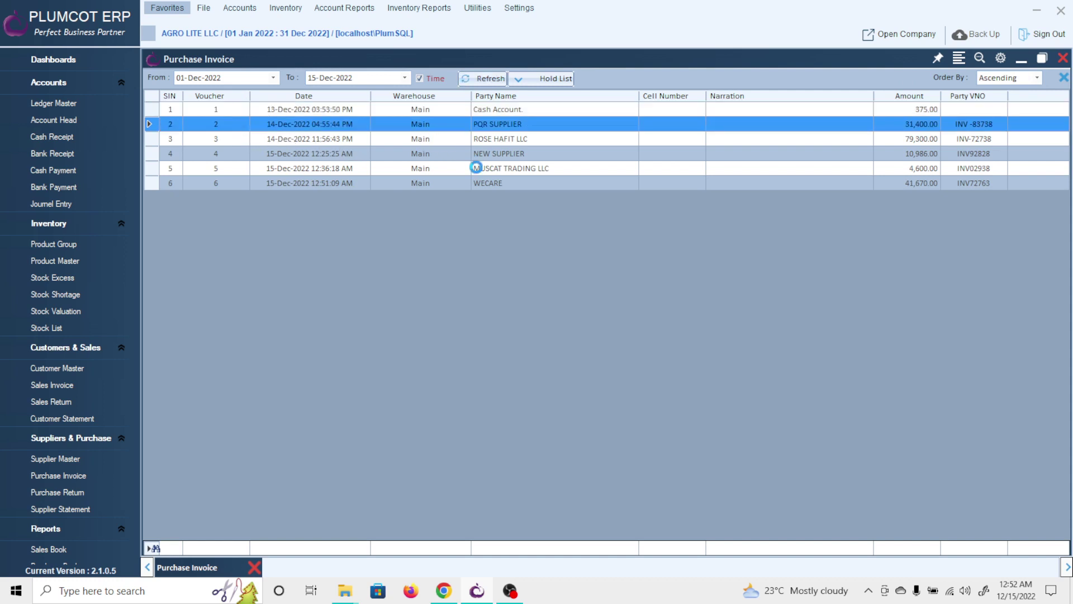